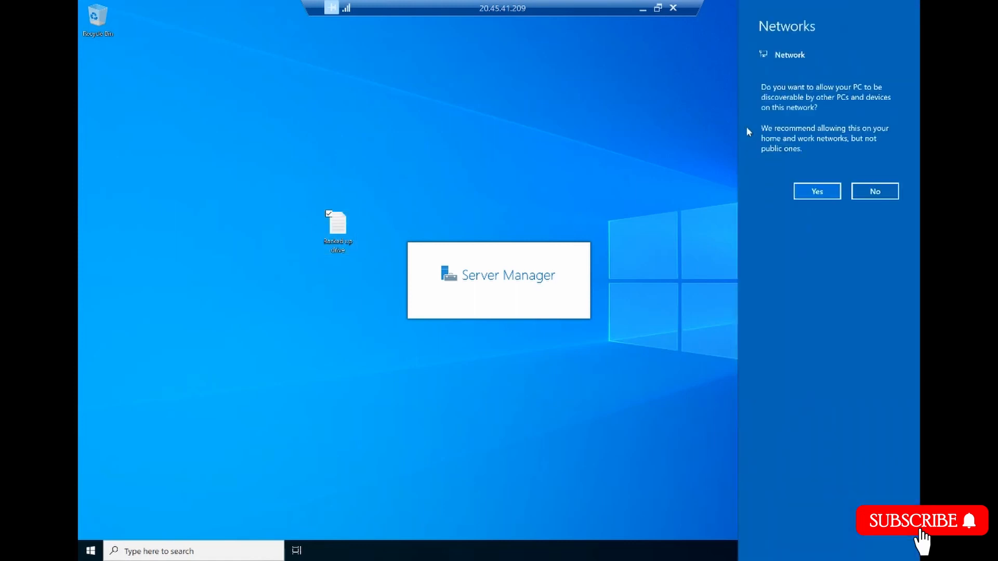
Decline making the server discoverable on the network and dismiss the Windows Admin Center and Azure Arc notice
left_click(875, 192)
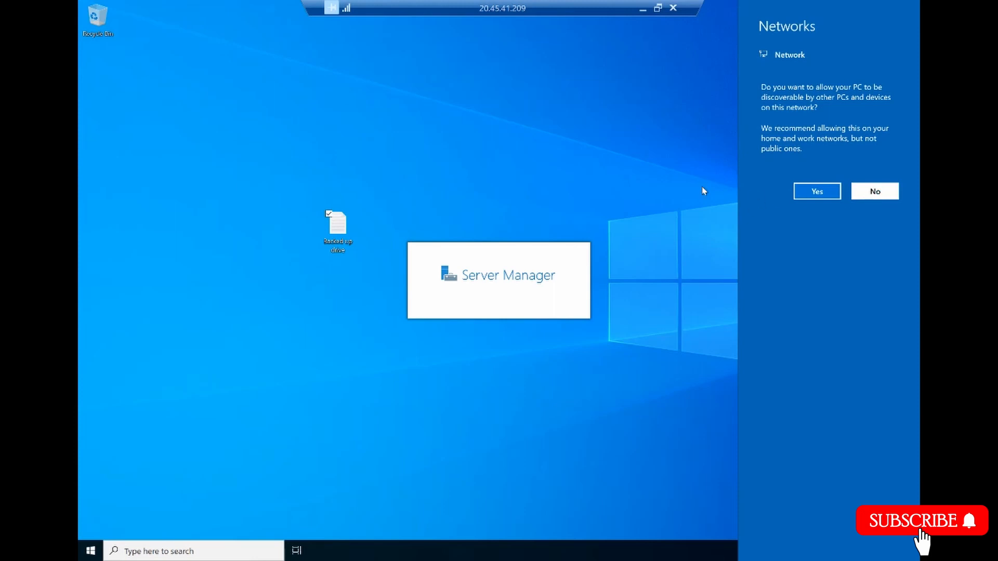
left_click(873, 192)
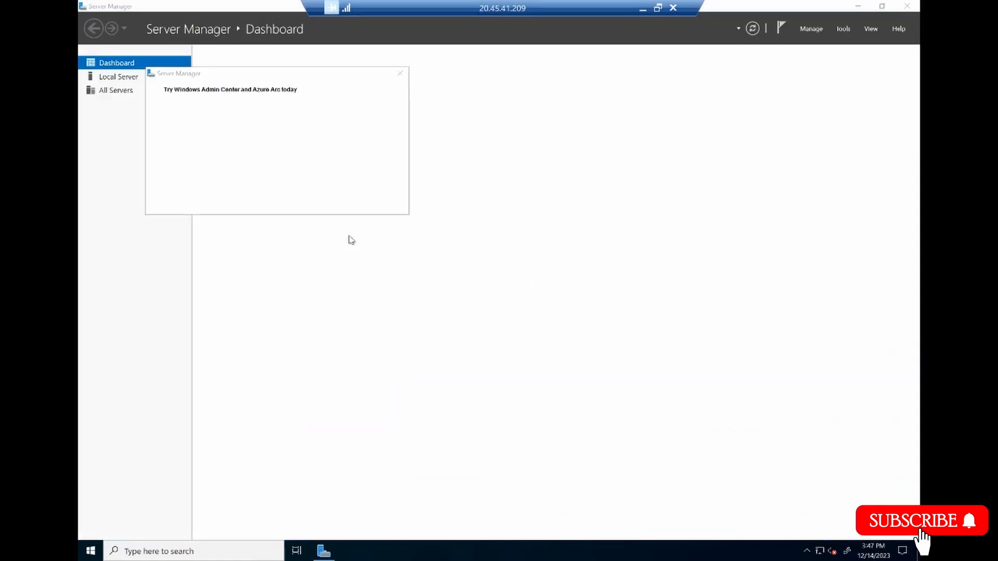
left_click(399, 74)
Set Server Manager not to start automatically at logon, and close it
left_click(817, 27)
left_click(748, 95)
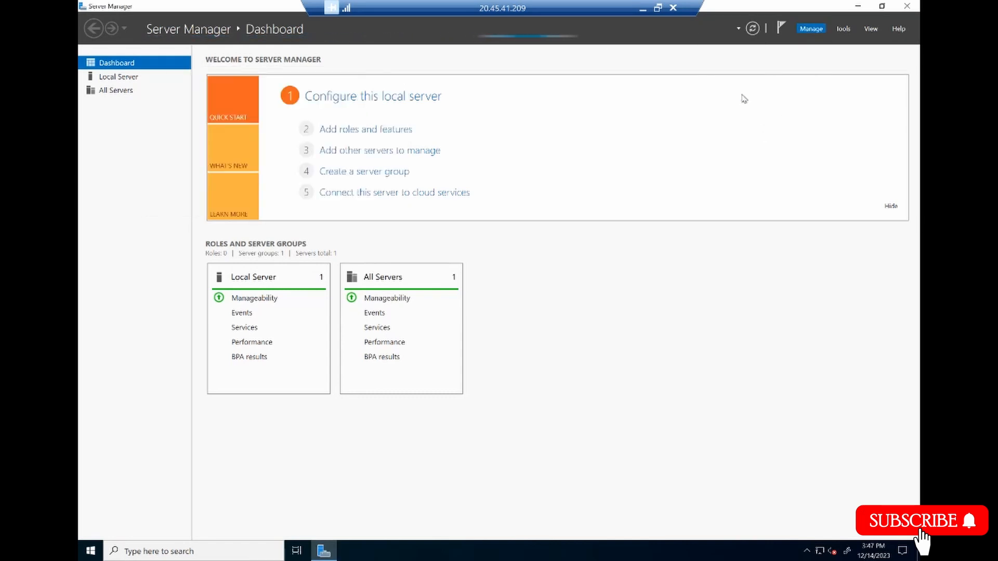
left_click(398, 295)
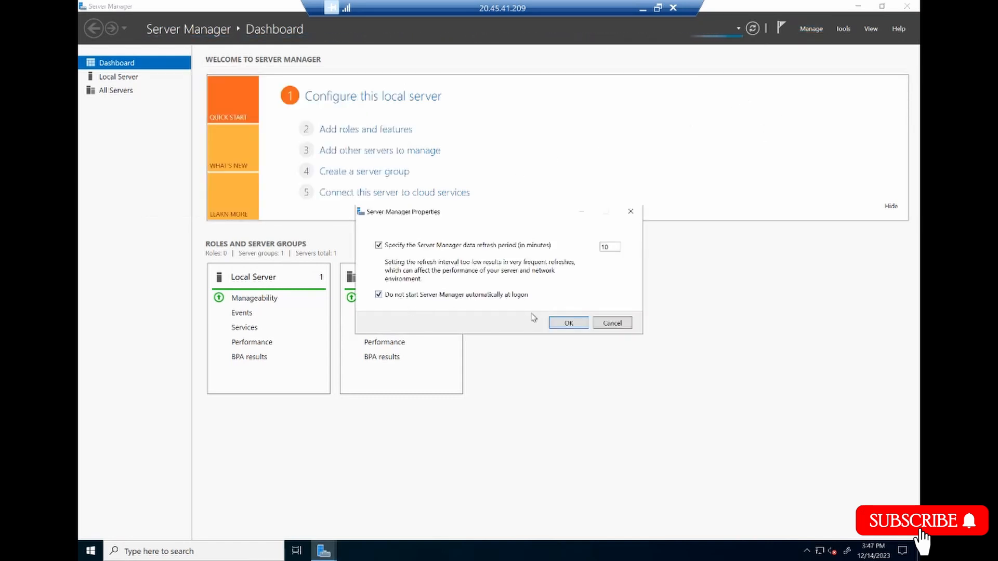
left_click(568, 323)
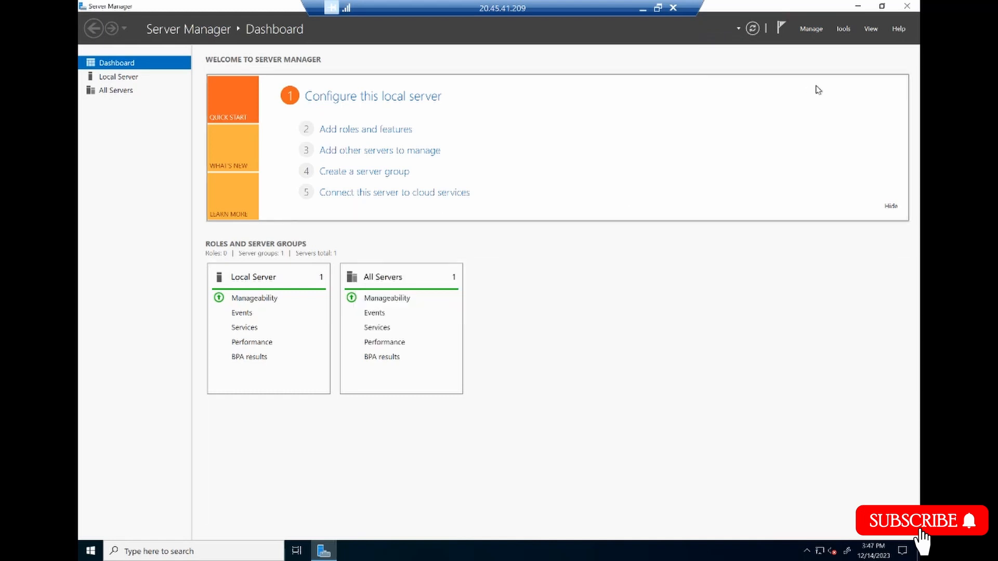
left_click(904, 6)
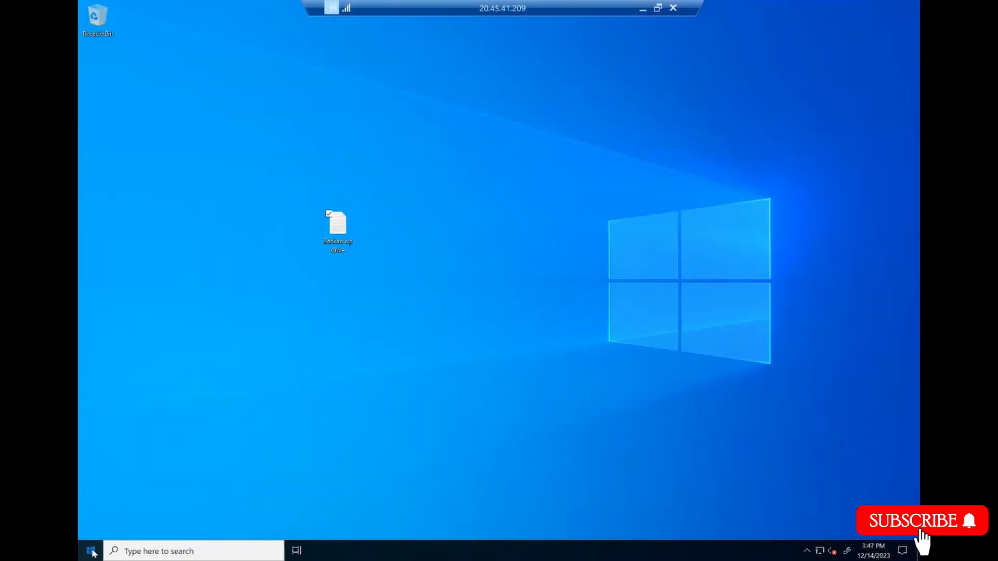
Open the signed-in account's options on the remote server
left_click(91, 552)
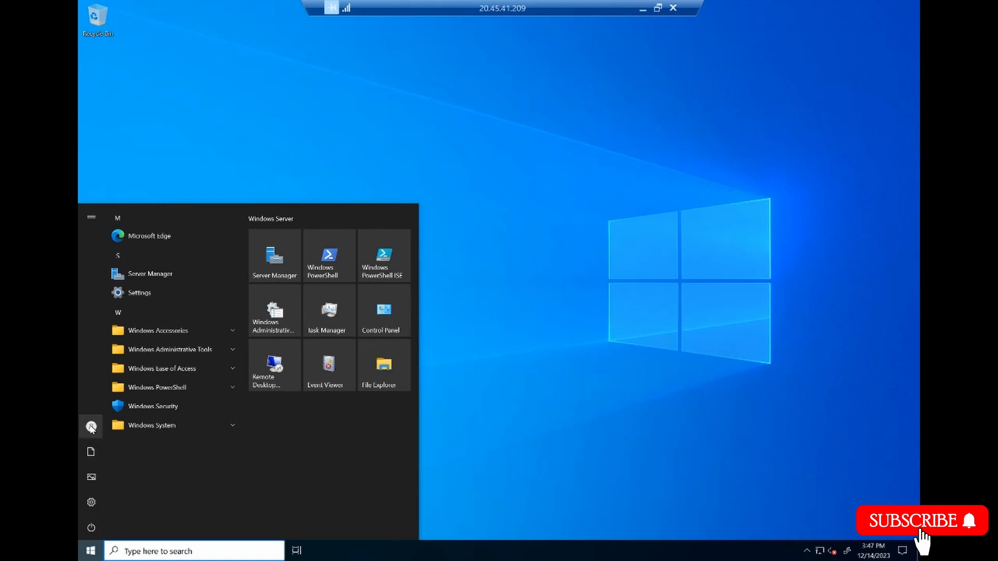
left_click(91, 427)
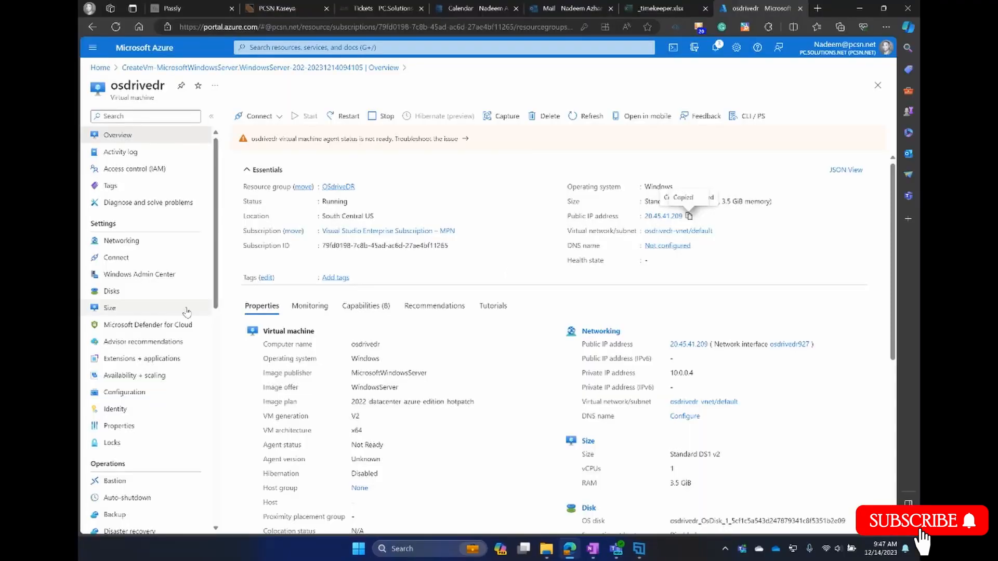
In the Azure portal, open the osdrivedr VM's Backup page and review its vault and policy options
scroll(134, 409, "down", 4)
scroll(137, 411, "down", 1)
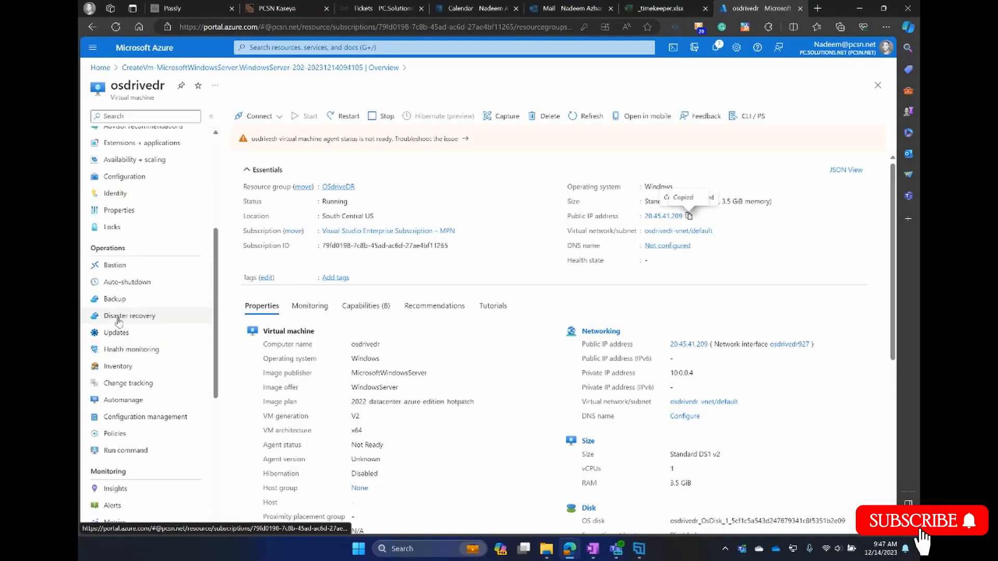
left_click(115, 299)
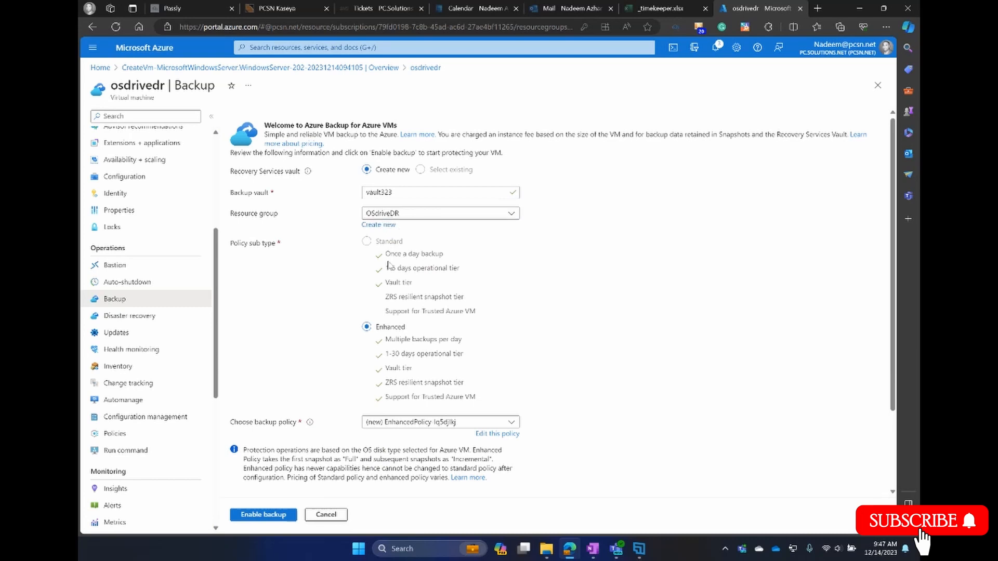
scroll(480, 318, "down", 1)
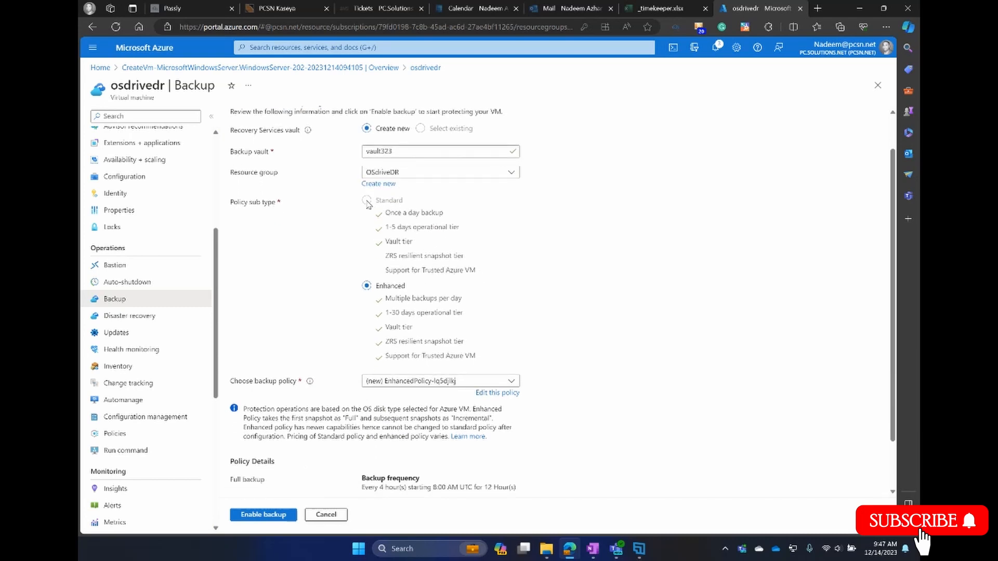
scroll(410, 328, "down", 1)
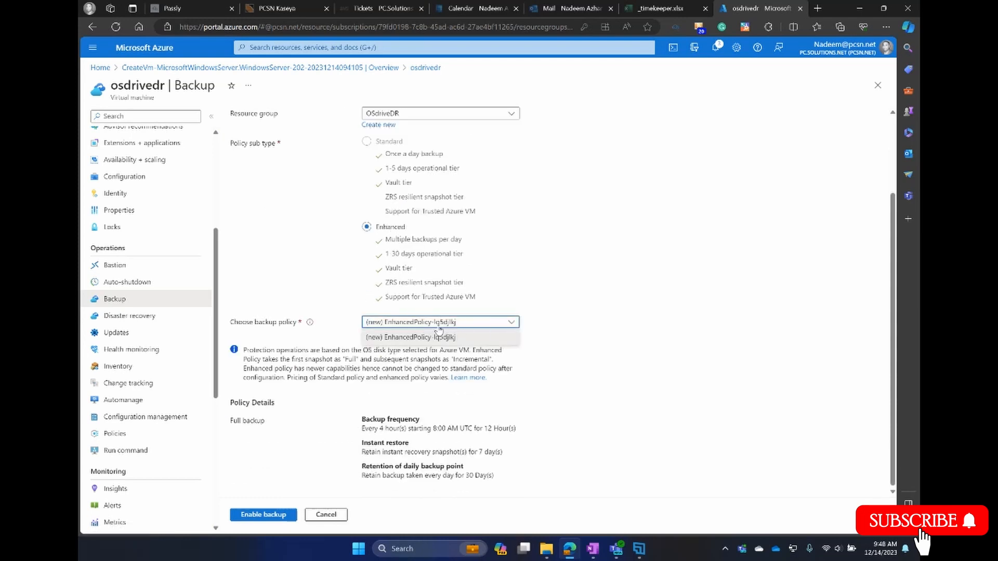
Edit the new enhanced backup policy and name it demo
left_click(488, 334)
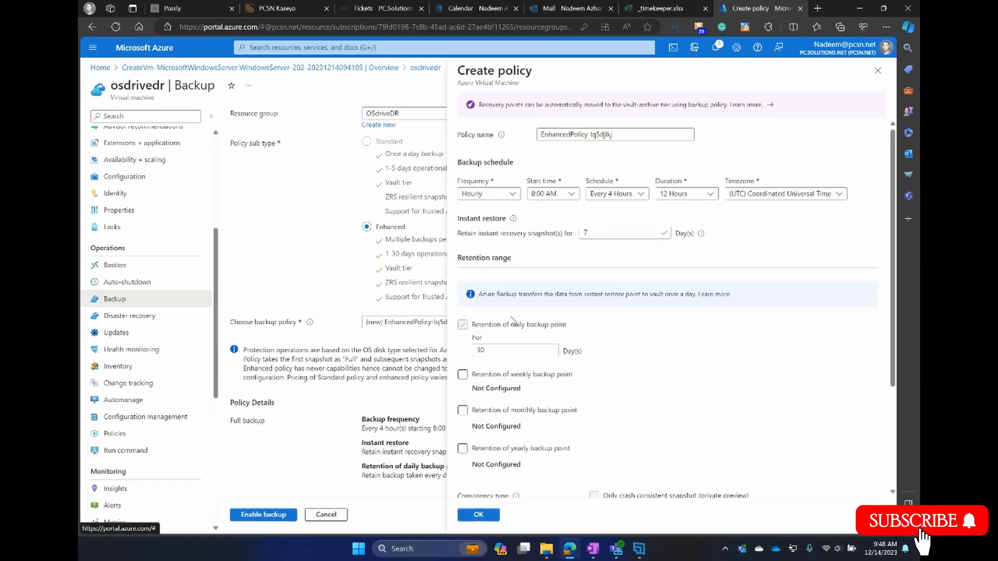
left_click_drag(617, 135, 526, 138)
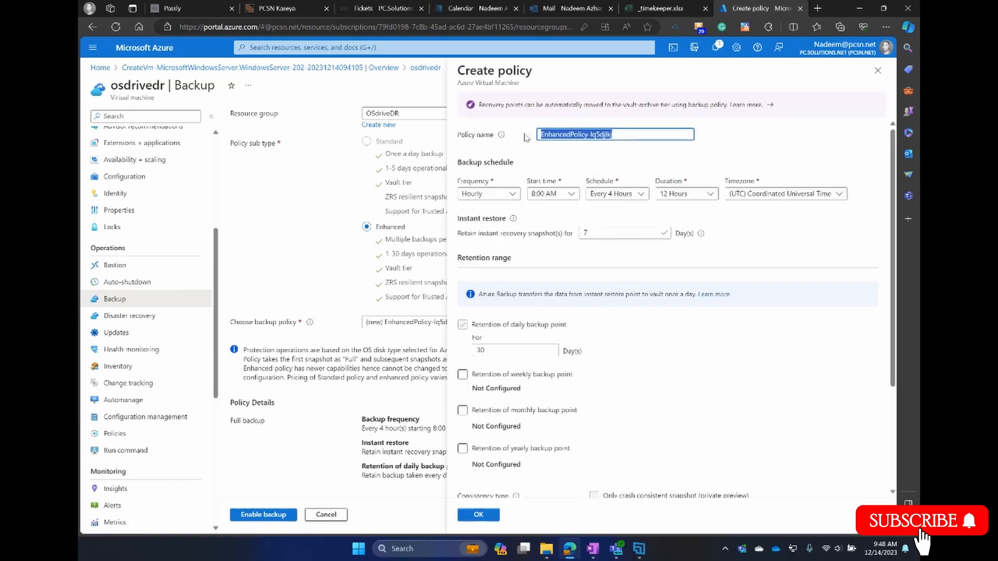
type("demo")
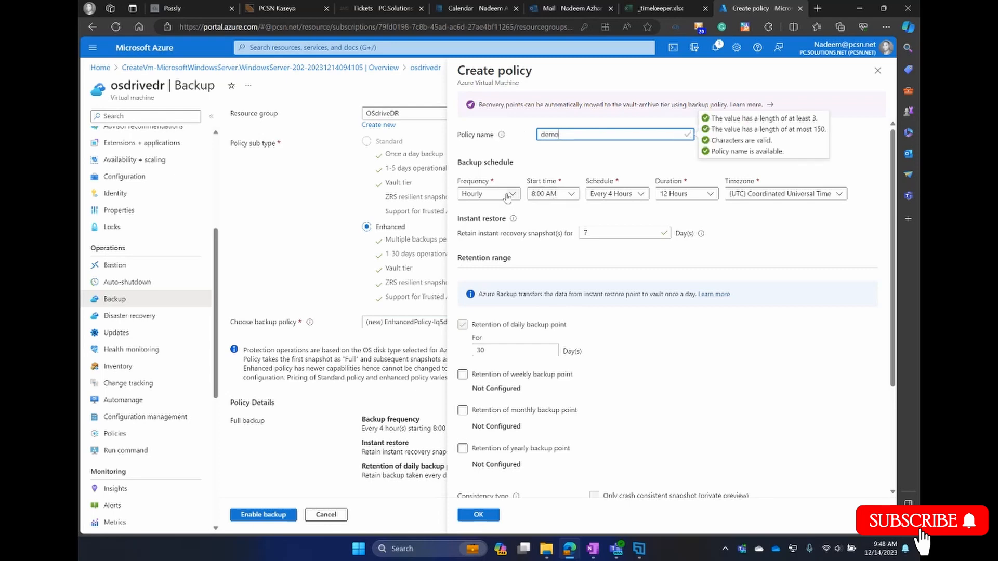
Choose Hourly as the policy's backup frequency and retain instant recovery snapshots for 1 day
left_click(512, 195)
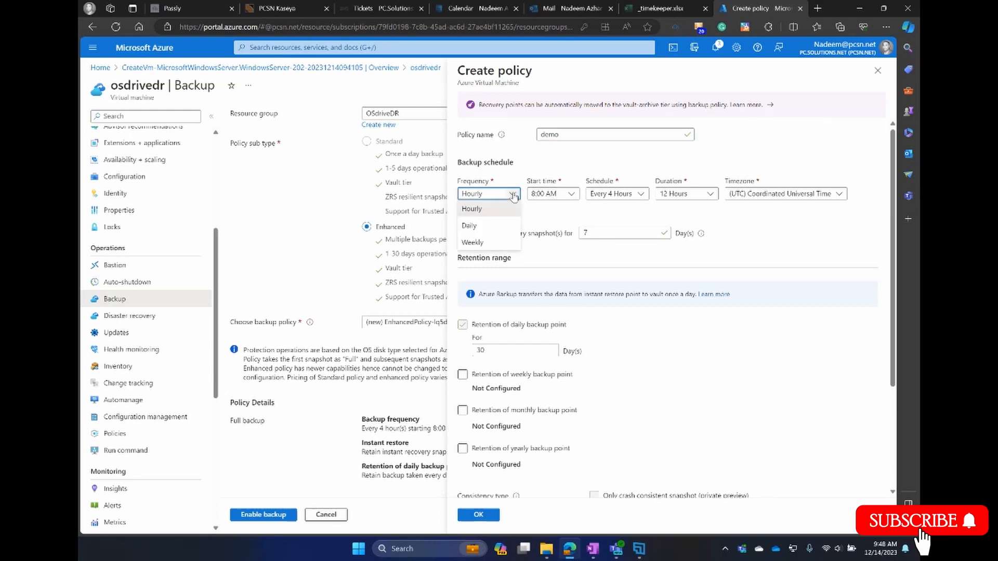
left_click(483, 208)
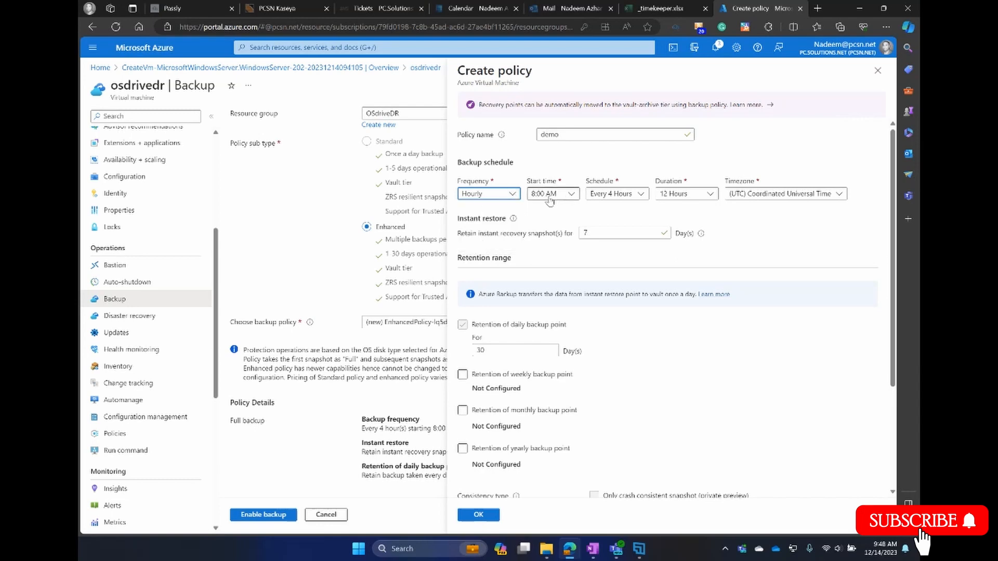
double_click(590, 232)
type("1")
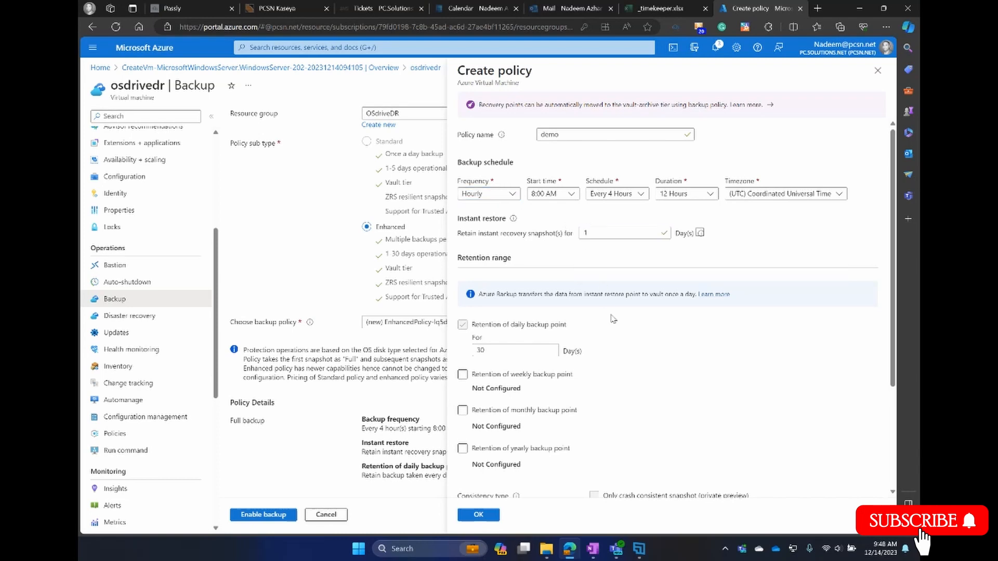
Try to set the retention of daily backup points to 1 day and to 2 days
double_click(489, 350)
type("1")
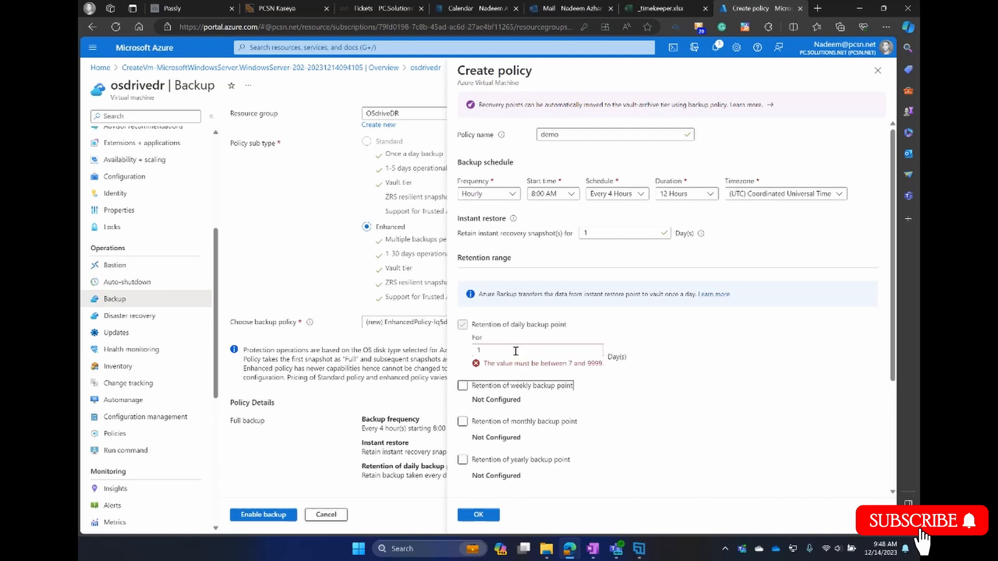
type("2")
key("Tab")
Set the retention of daily backup points to 7 days
double_click(496, 353)
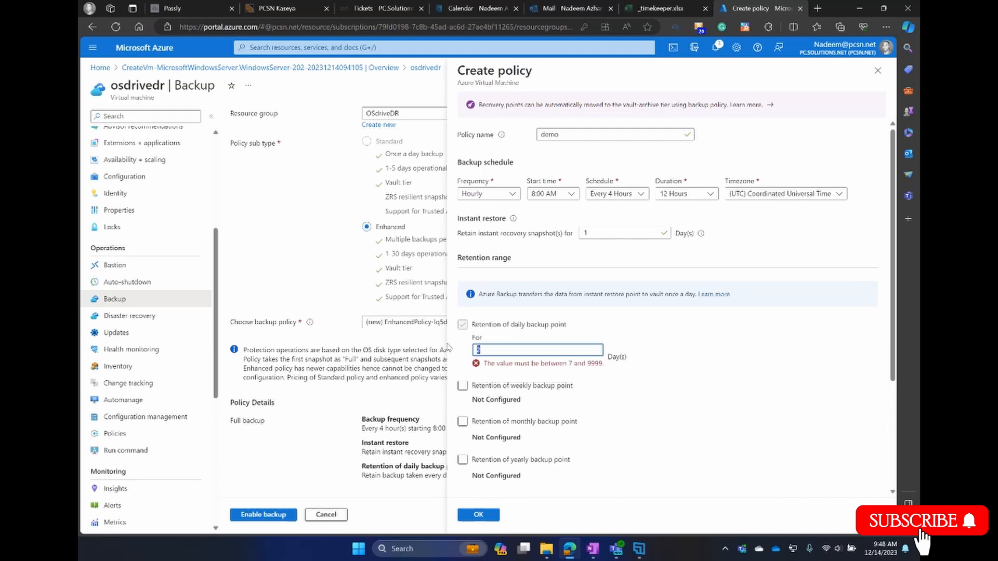
type("7")
key("Tab")
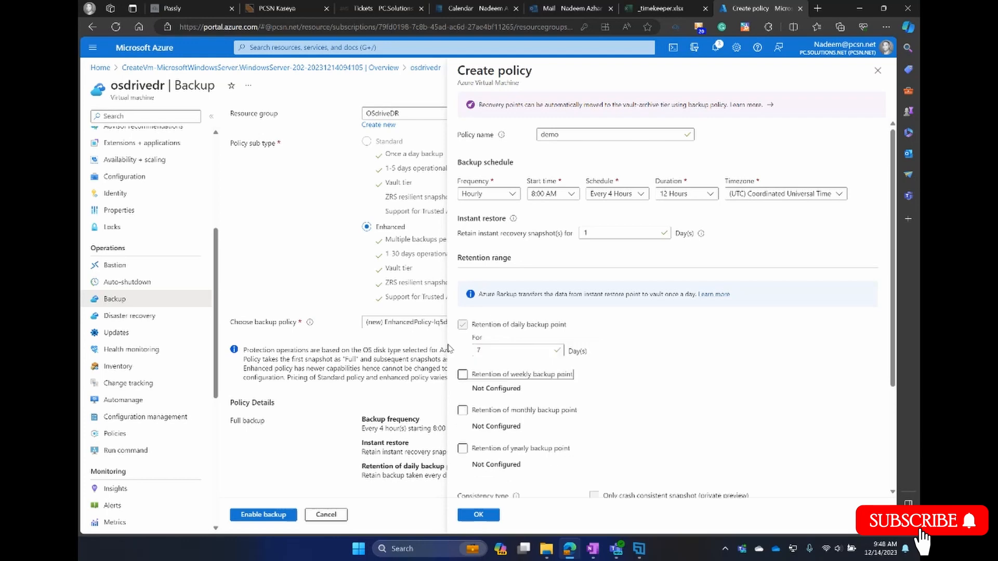
Finish the policy with osdrivedrbackup as the Azure Backup resource group name, and enable backup for the VM
scroll(612, 492, "down", 3)
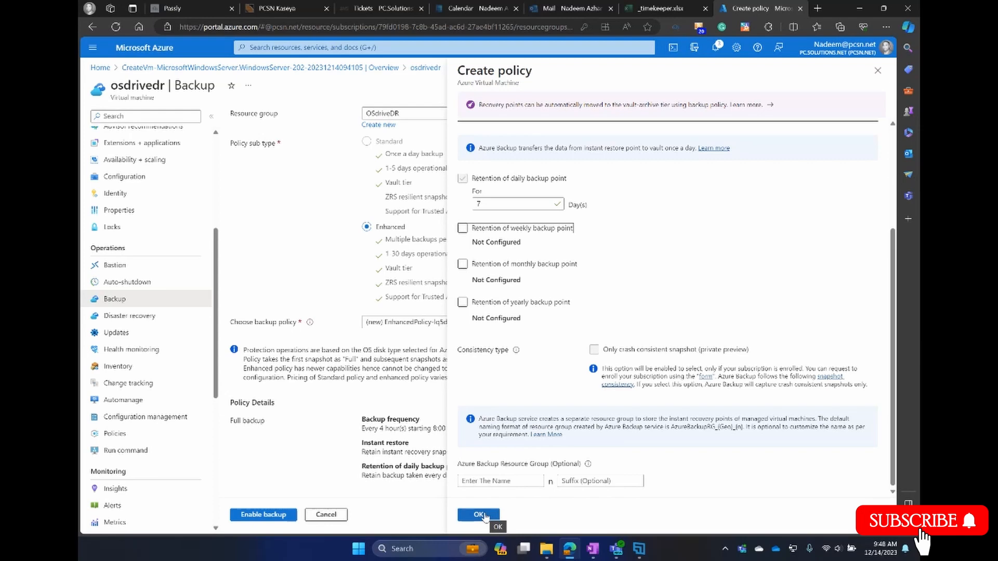
left_click(503, 480)
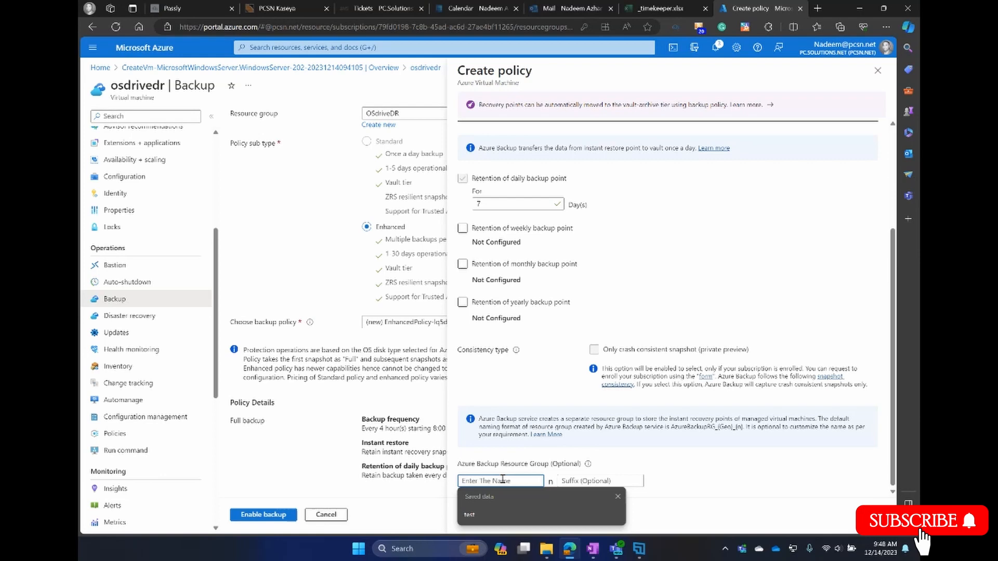
type("osdrive")
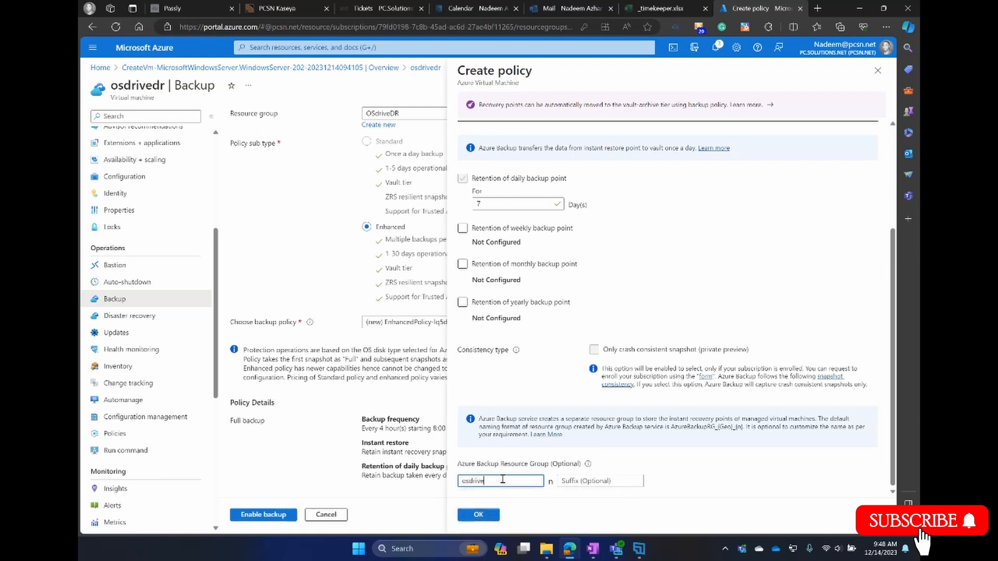
type("drbackup")
left_click(478, 514)
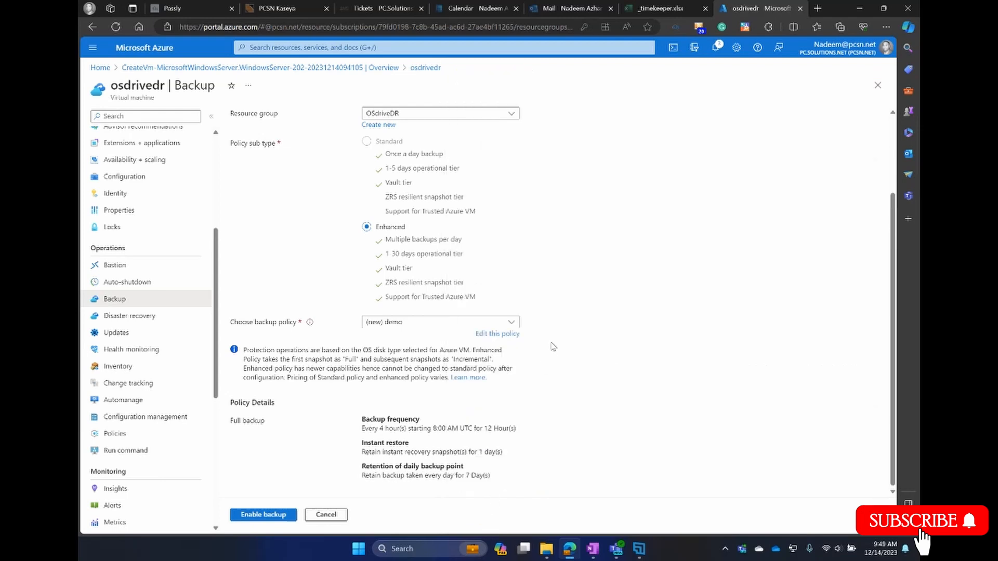
left_click(267, 515)
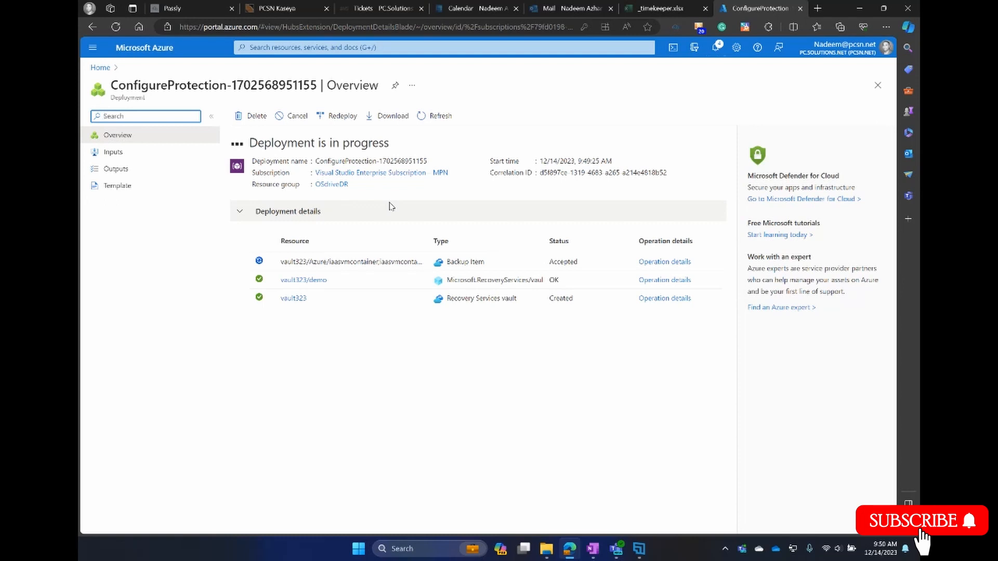
Open the vault323 Recovery Services vault from the deployment and go through its backup properties
left_click(293, 297)
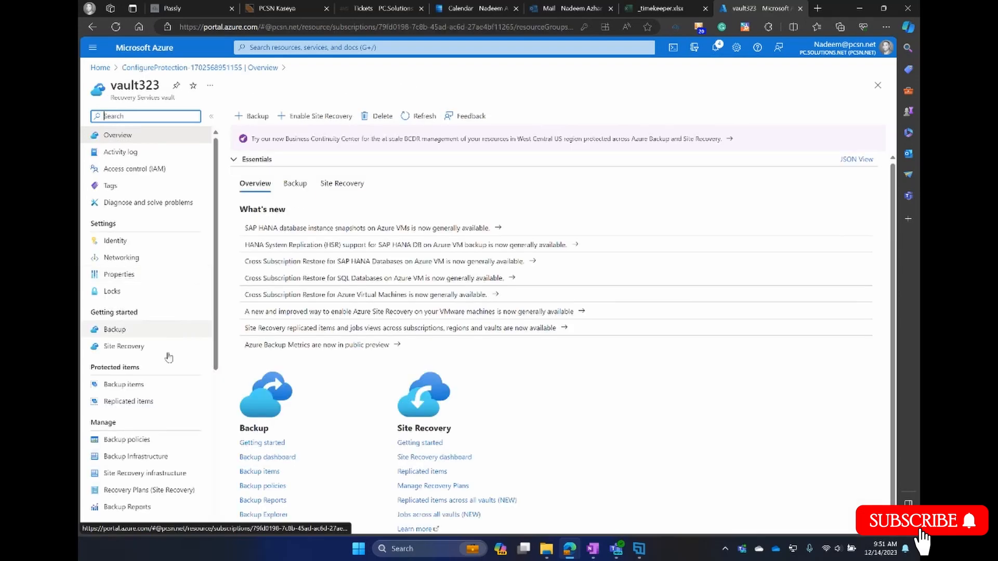
scroll(174, 352, "down", 3)
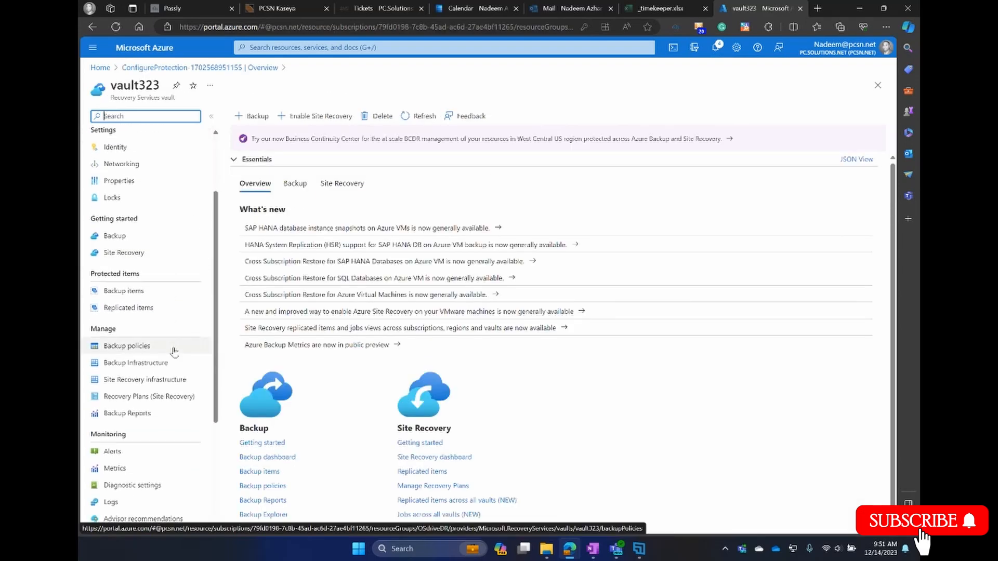
left_click(119, 181)
scroll(343, 265, "down", 5)
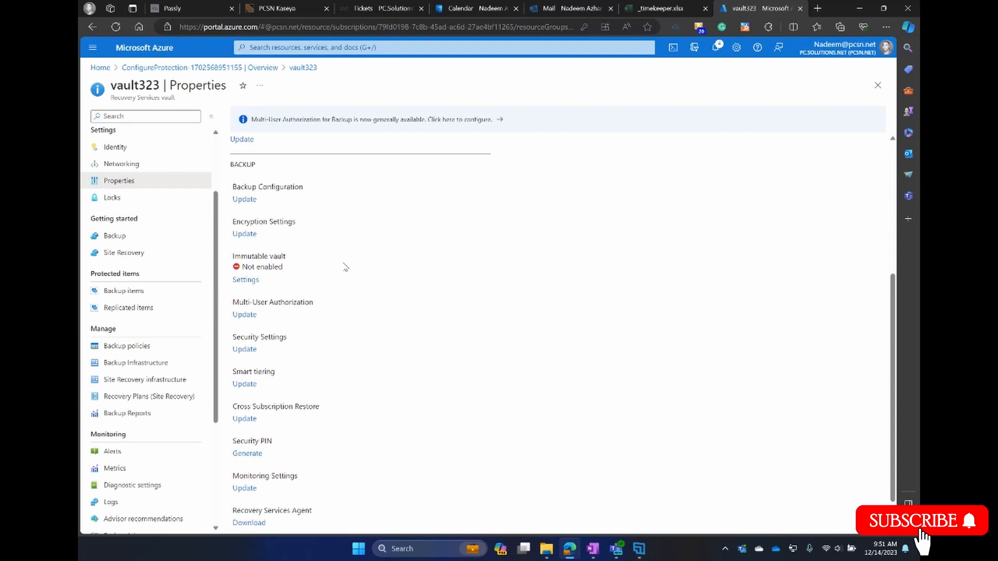
scroll(346, 267, "down", 1)
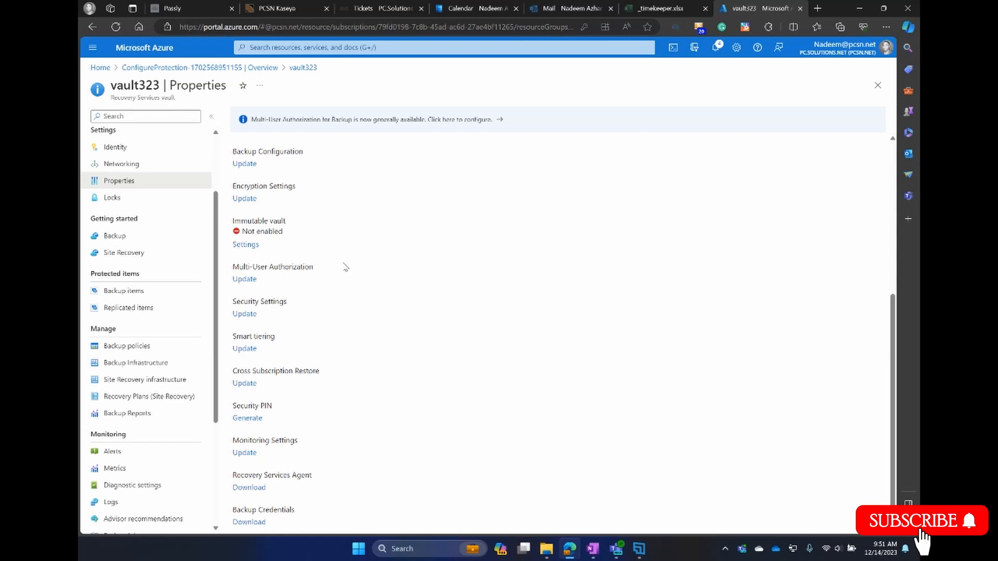
Check the storage replication and Cross Region Restore options in the vault's Backup Configuration
scroll(345, 267, "up", 3)
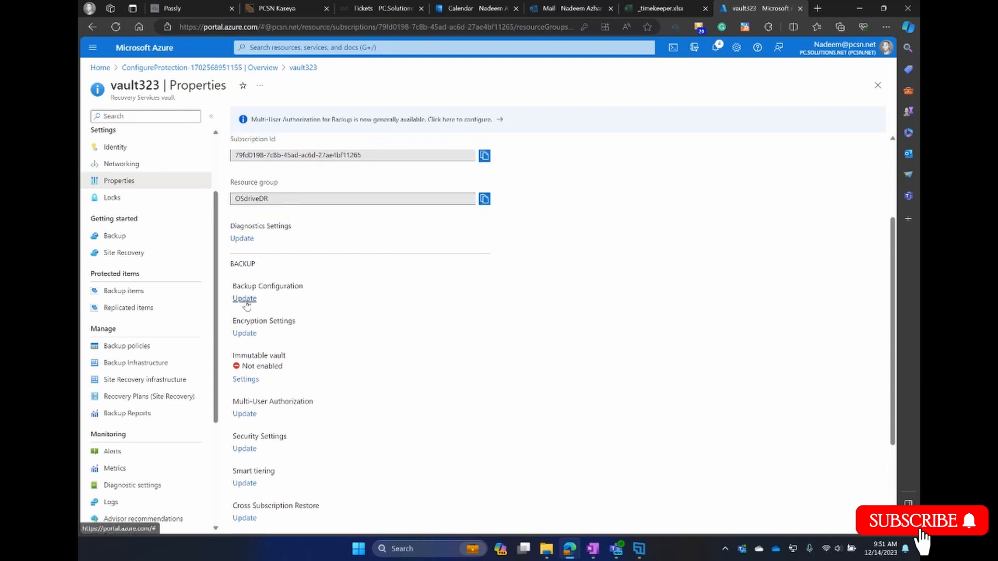
left_click(244, 299)
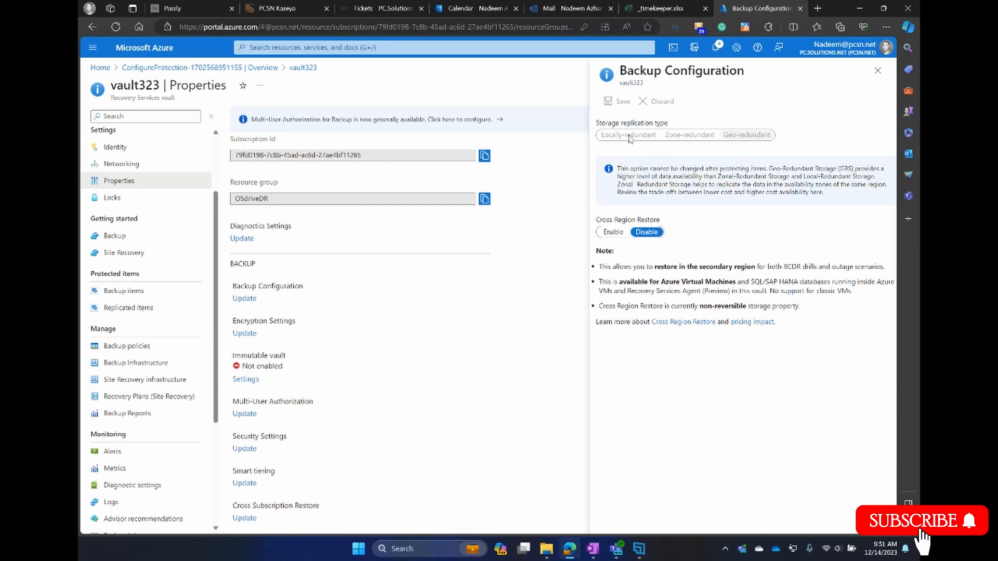
left_click(877, 70)
Disable soft delete for cloud workloads and soft delete with security settings for hybrid workloads in the vault's Security Settings
scroll(321, 321, "down", 2)
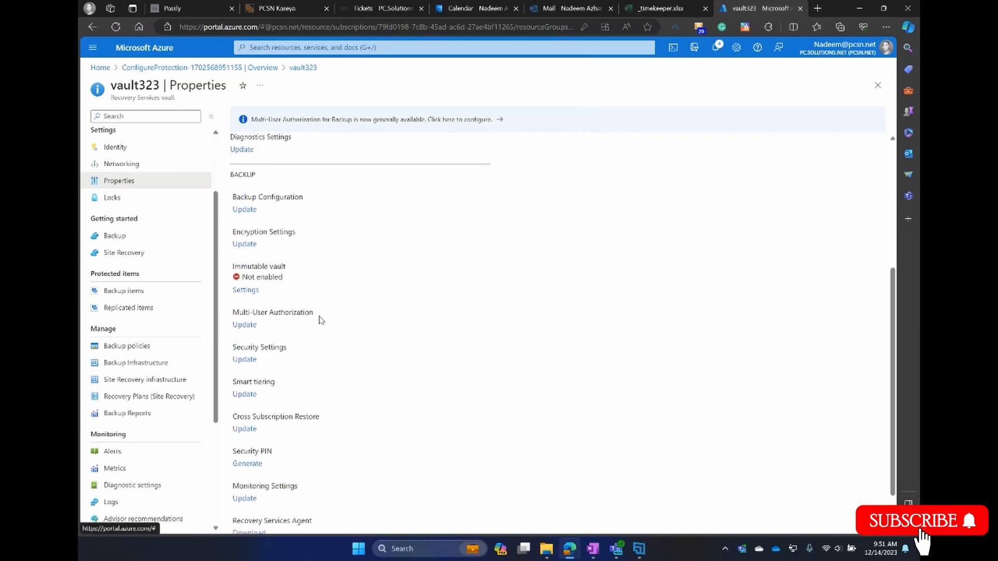
scroll(317, 351, "down", 1)
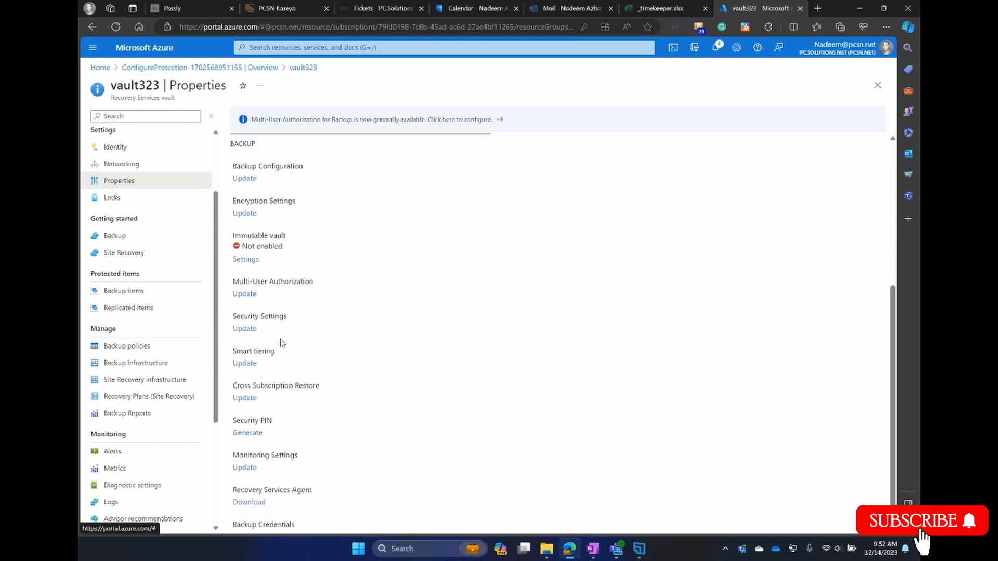
left_click(244, 328)
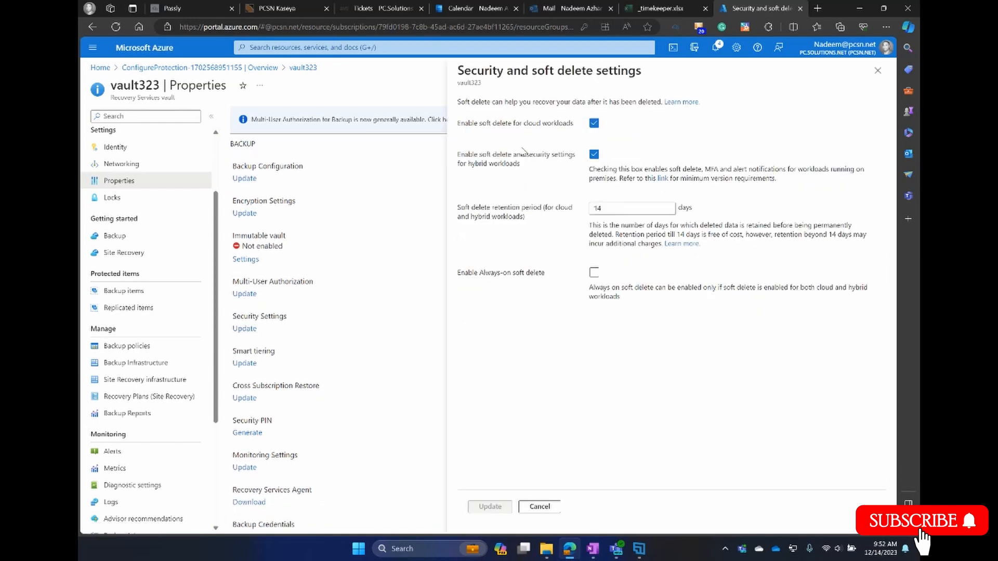
left_click(593, 123)
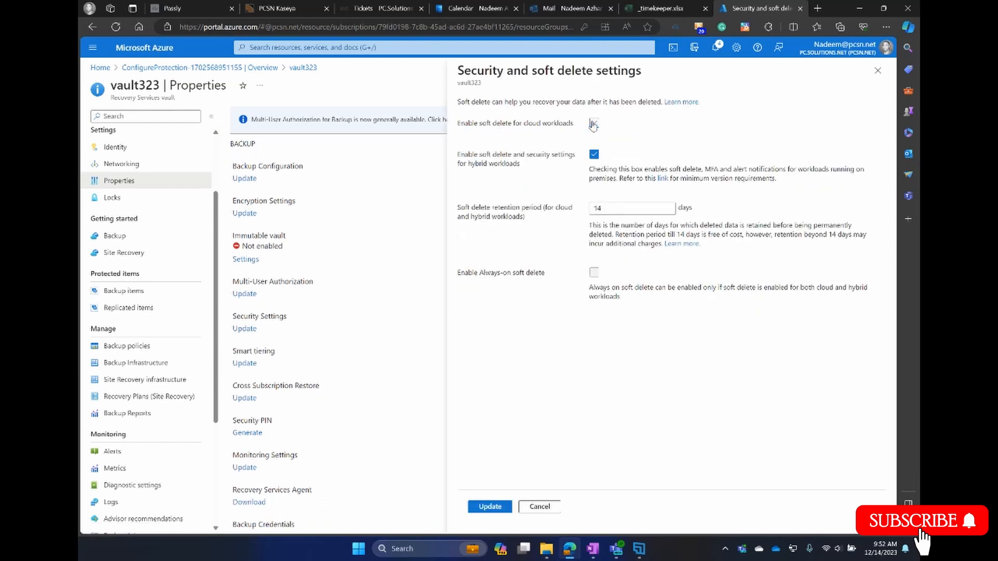
left_click(593, 154)
left_click(489, 507)
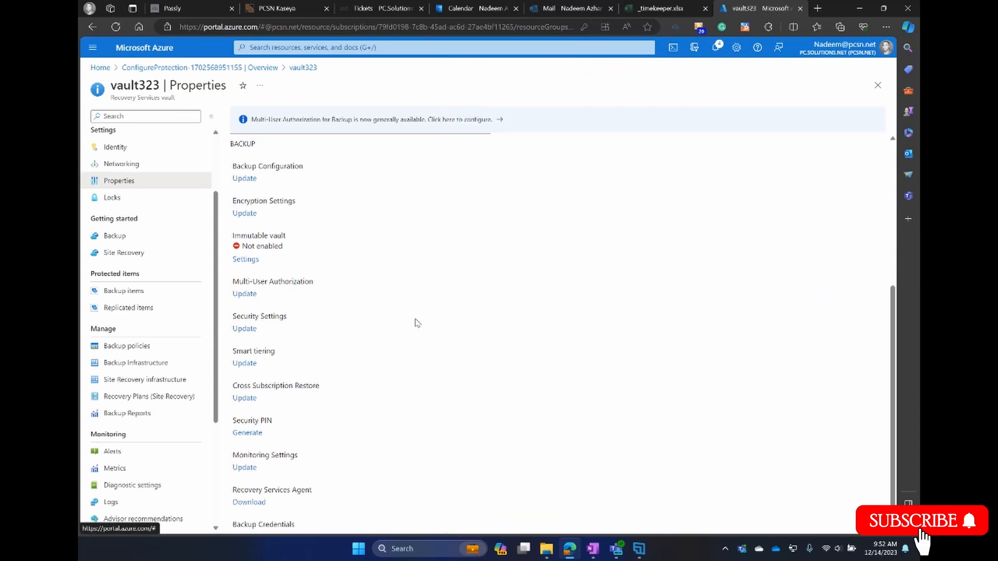
scroll(414, 319, "down", 1)
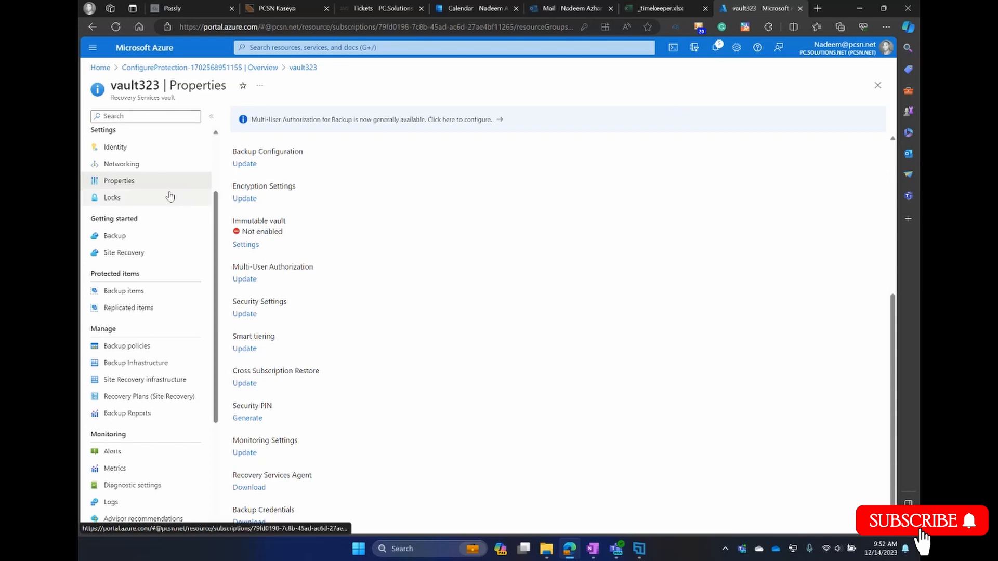
Open the vault's osdrivedr virtual machine backup item and start an on-demand backup retained till 01/13/2024
left_click(130, 294)
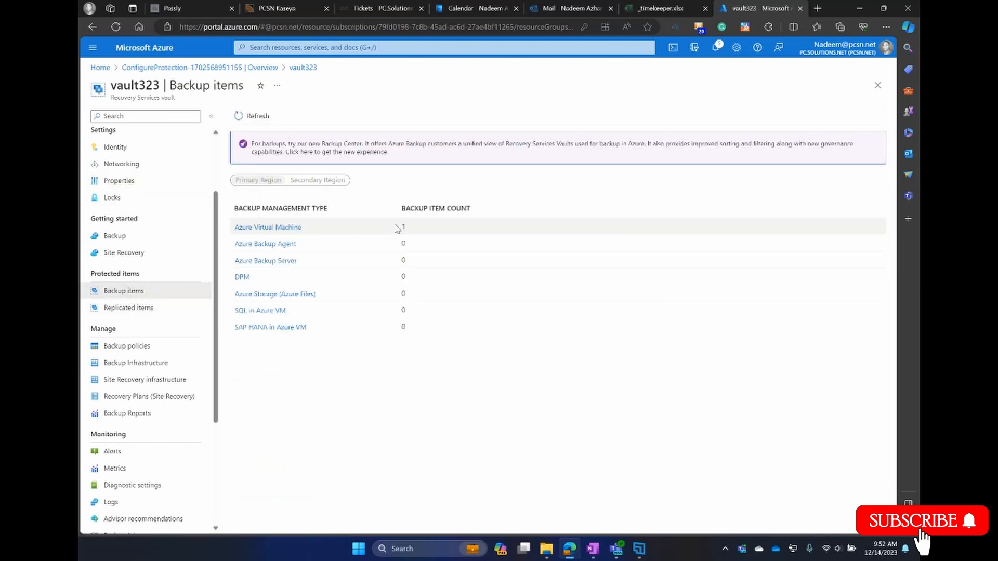
left_click(264, 228)
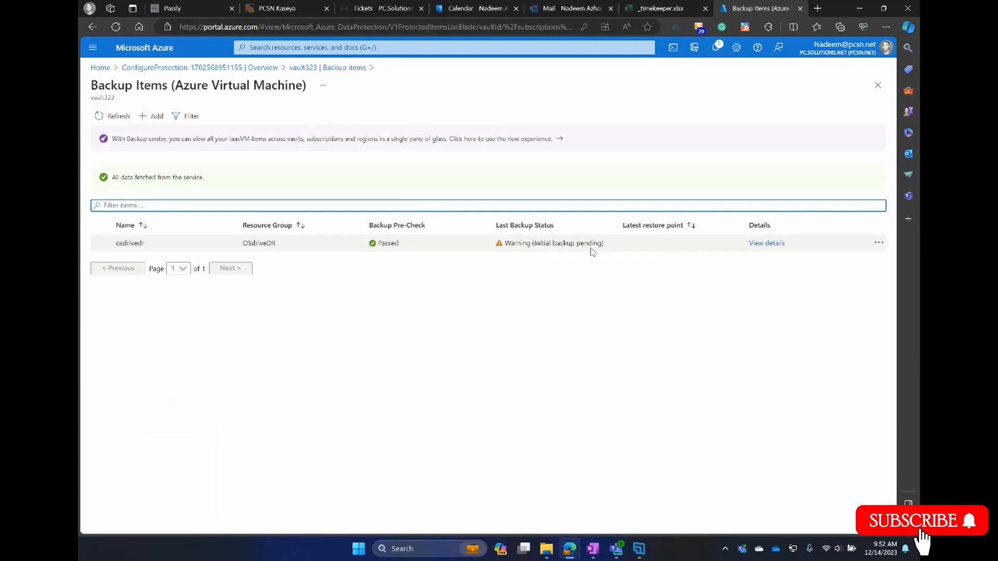
left_click(764, 245)
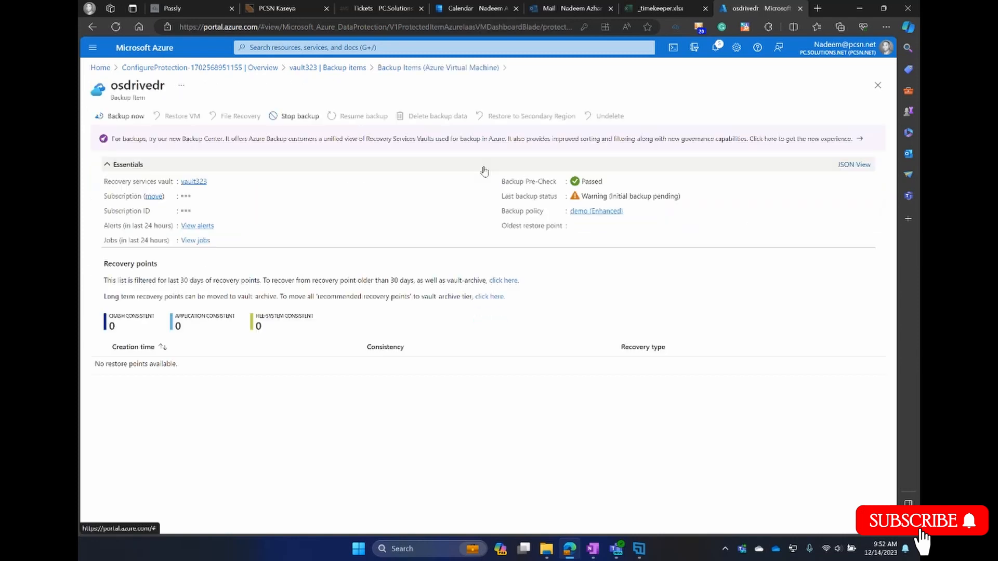
left_click(123, 120)
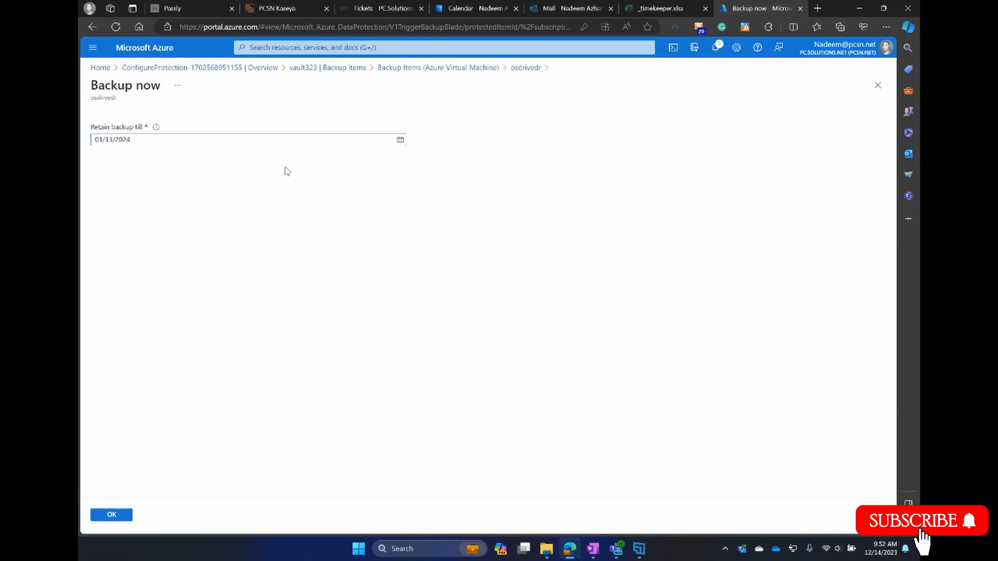
key("Return")
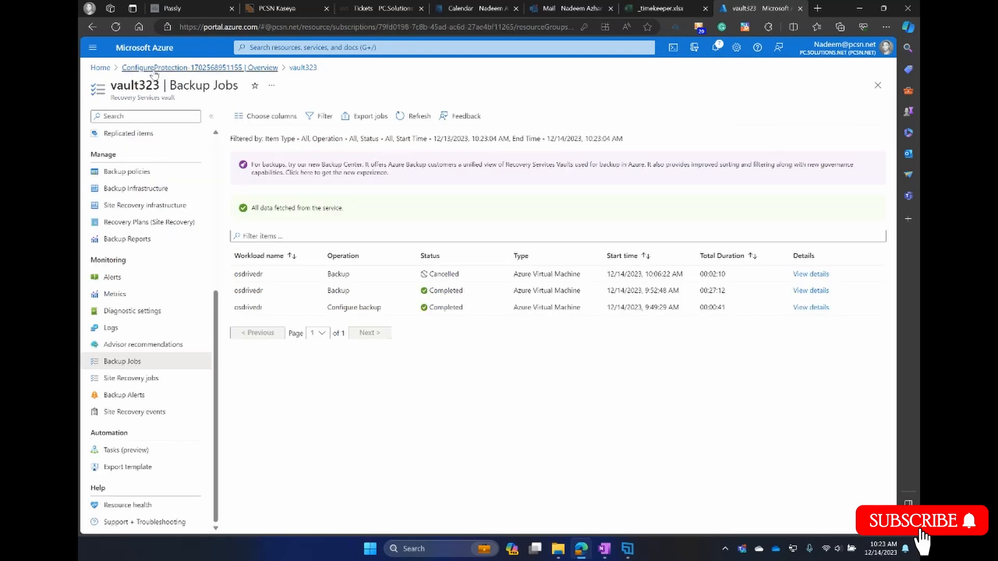
Open the osdrivedr virtual machine from the OSdriveDR resource group and copy its public IP address
left_click(101, 68)
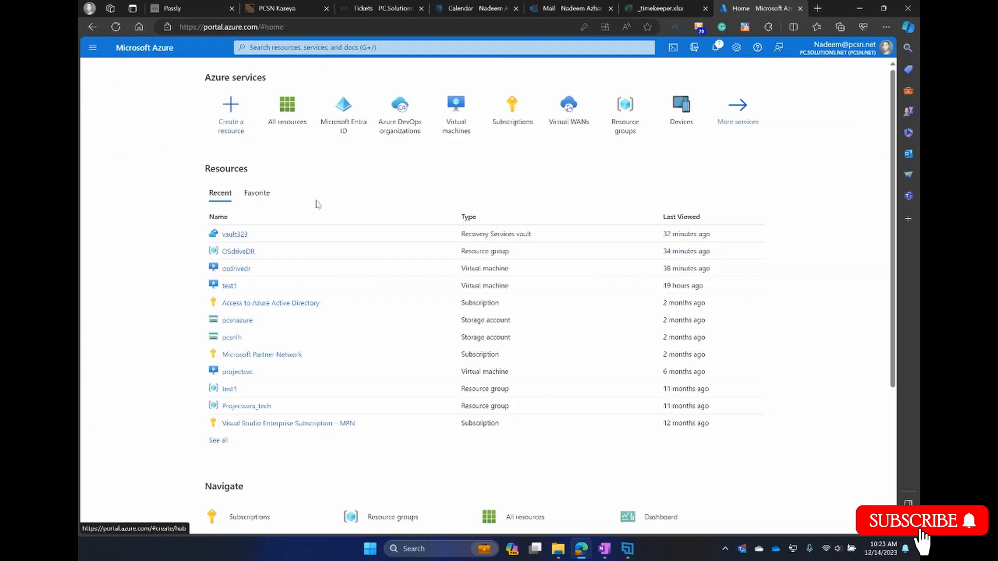
left_click(242, 254)
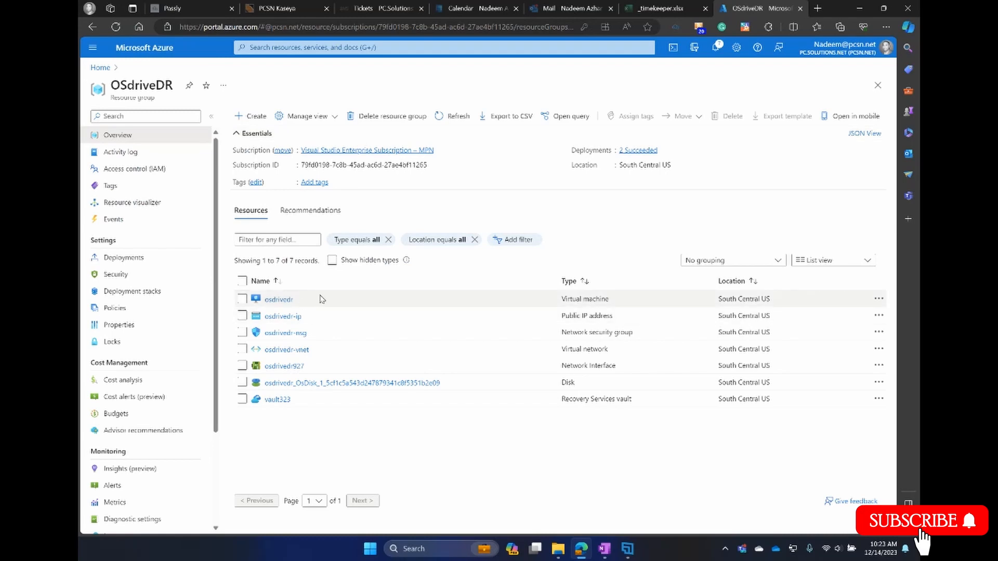
left_click(279, 300)
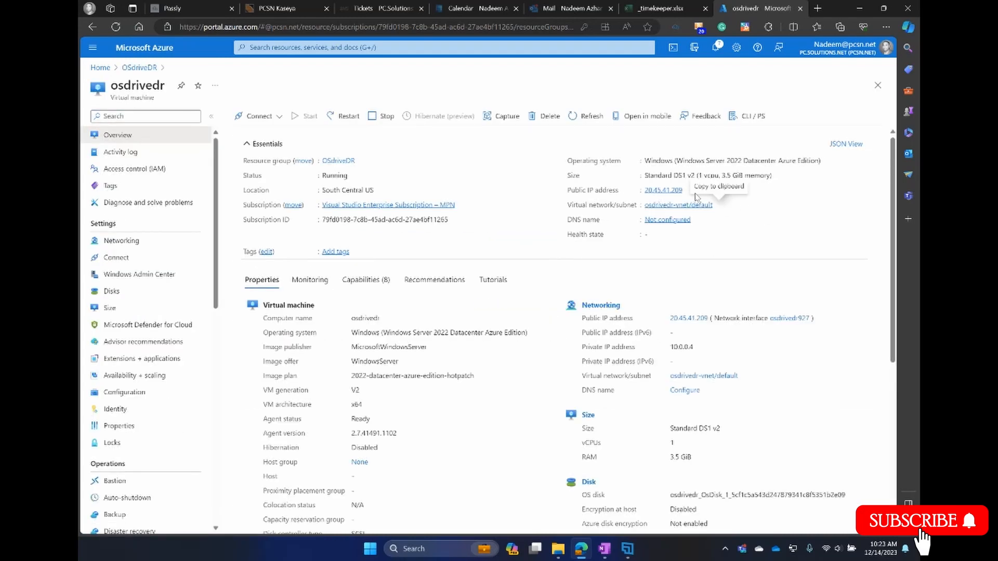
left_click(688, 190)
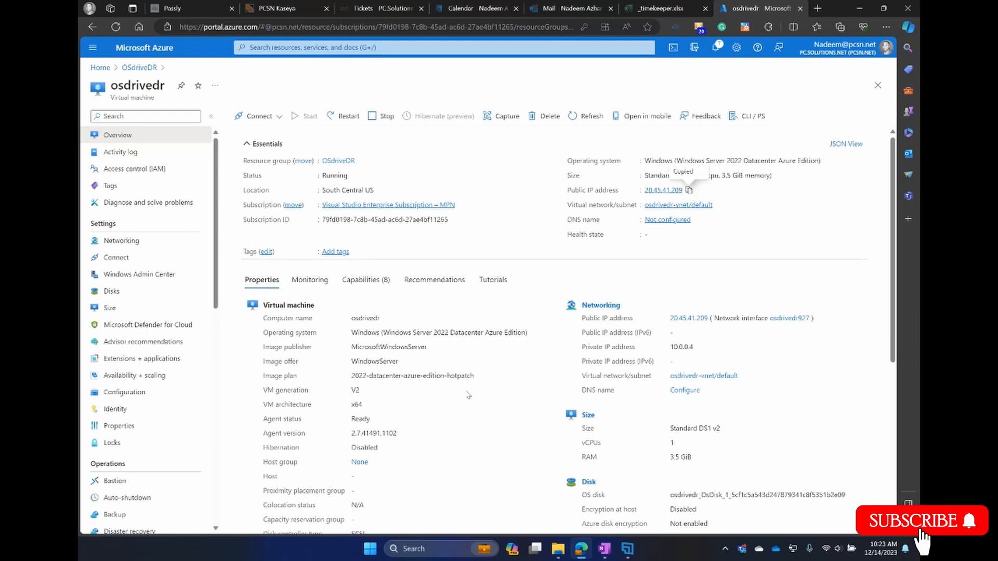
Connect to the copied IP address with Remote Desktop Connection, entering the admin account password and accepting the untrusted certificate
left_click(369, 549)
type("mstsc")
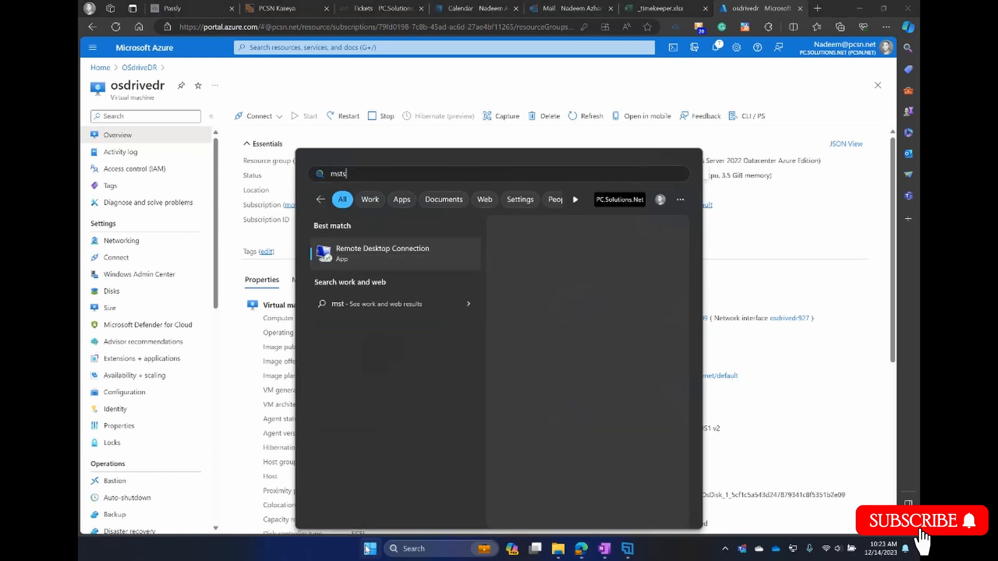
key("Return")
key("ctrl+v")
key("Return")
type("•")
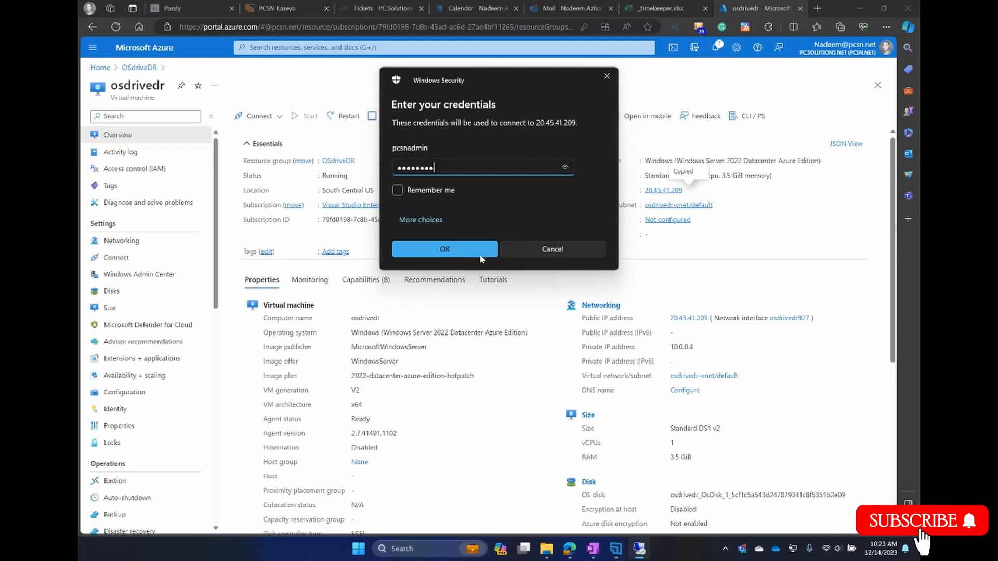
left_click(480, 254)
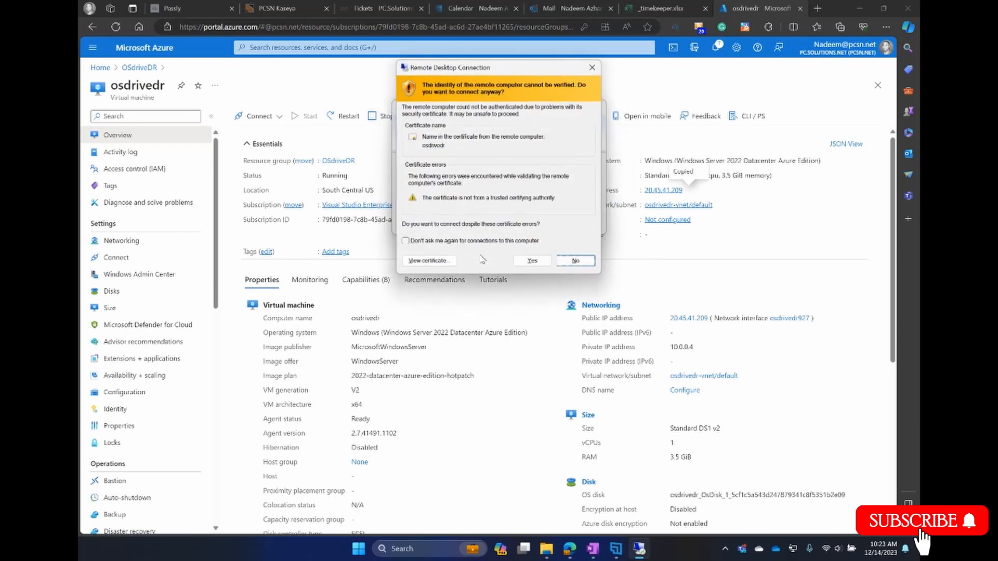
left_click(525, 262)
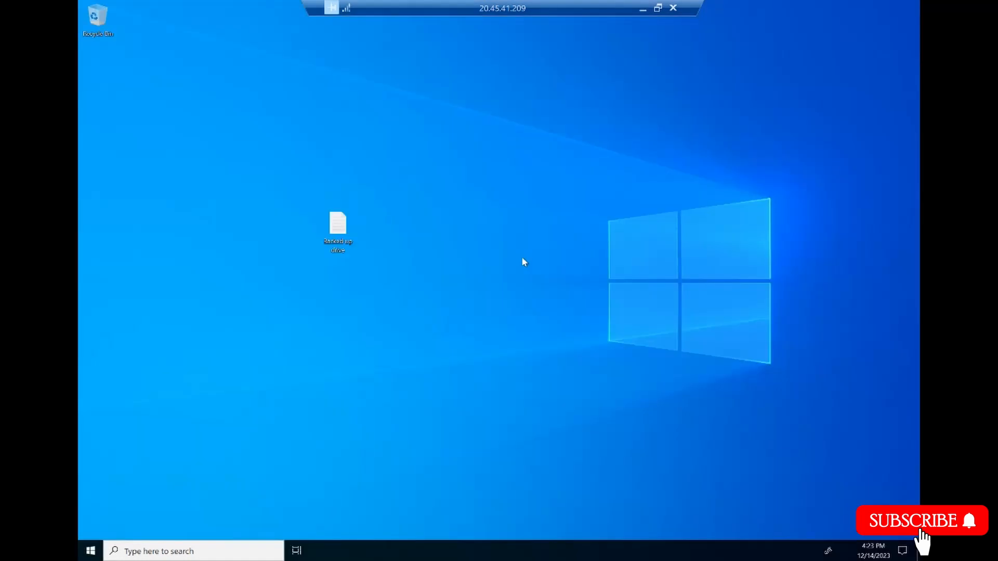
Rename the text file on the remote desktop to "Not backed up"
left_click(341, 247)
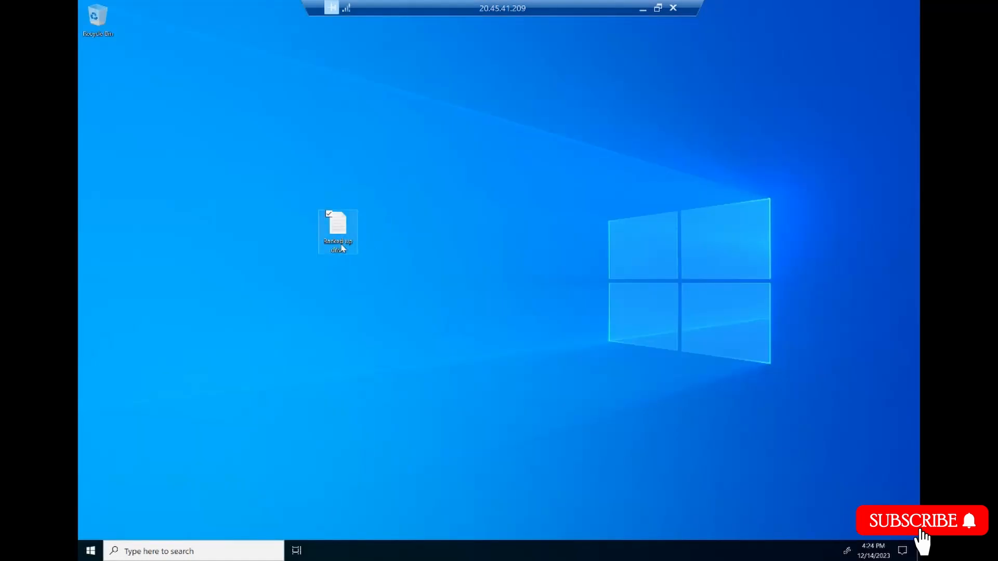
key("F2")
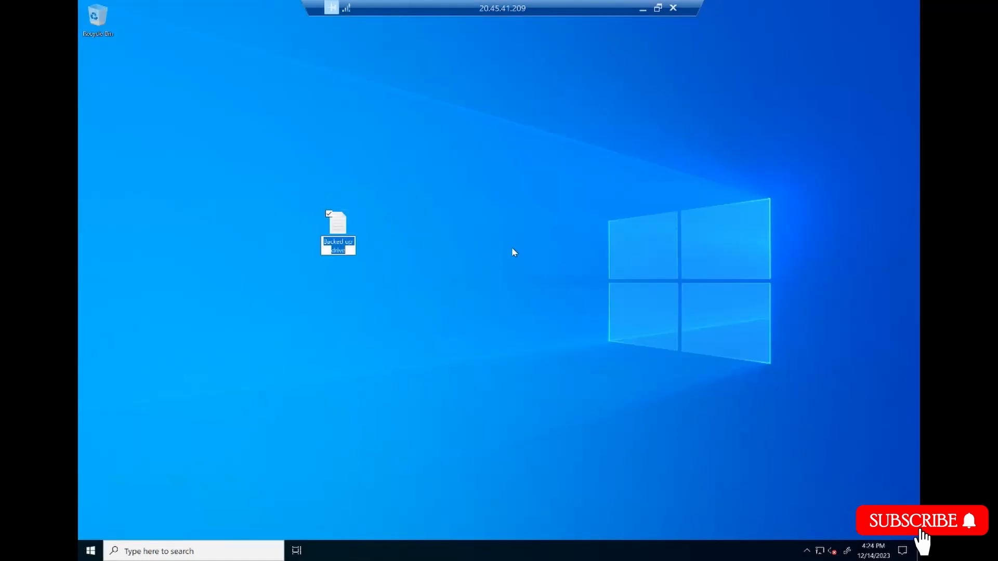
type("Not back")
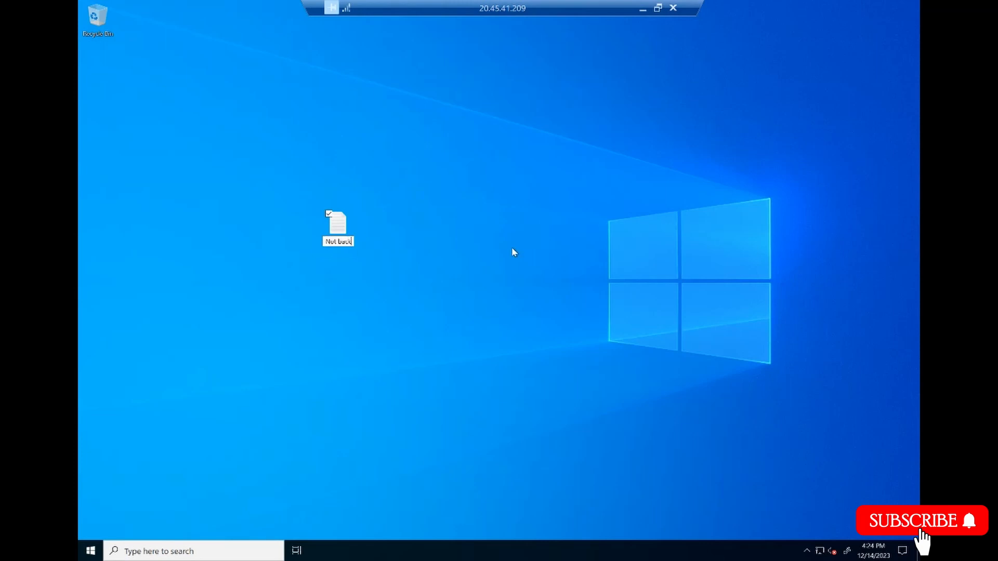
type("ed up")
key("Return")
left_click(550, 247)
Sign out of the remote Windows session on the virtual machine
left_click(90, 555)
left_click(91, 426)
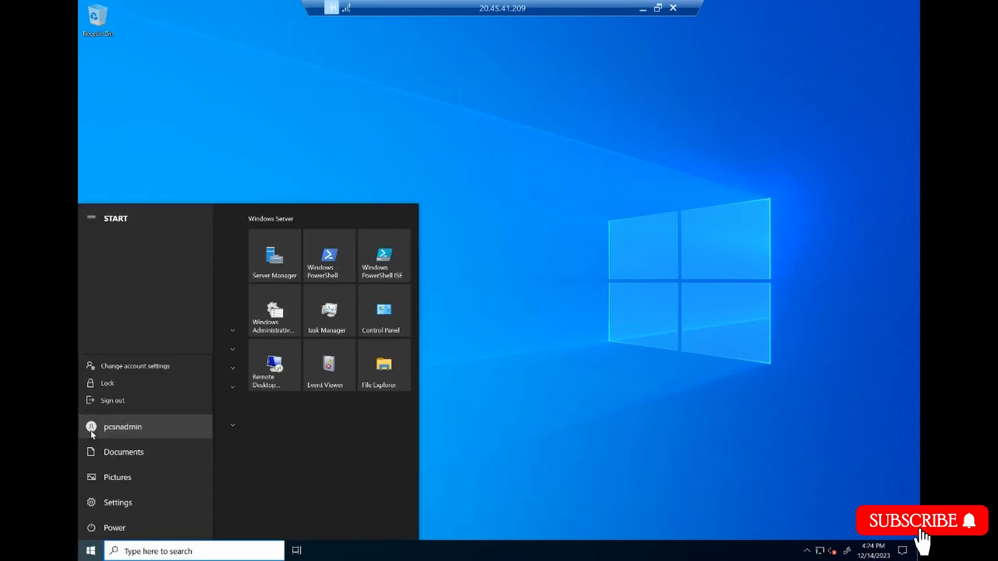
left_click(118, 403)
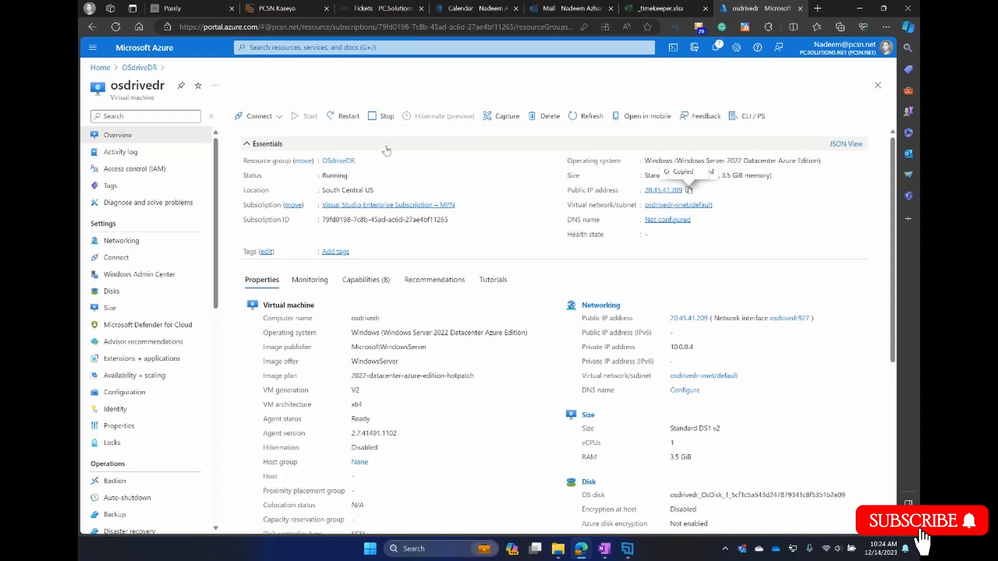
Stop the osdrivedr virtual machine in the Azure portal and open its disk settings
left_click(384, 118)
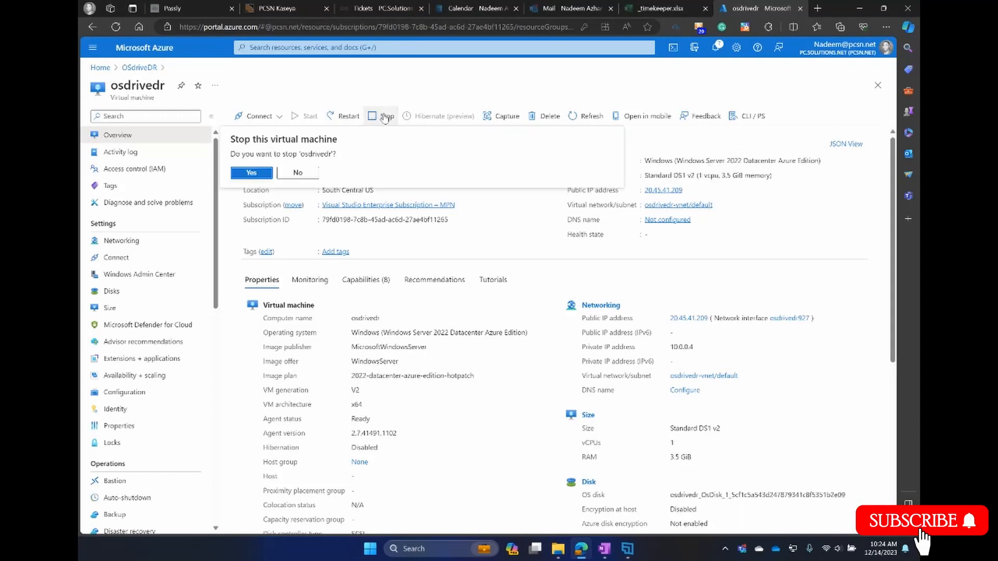
left_click(253, 172)
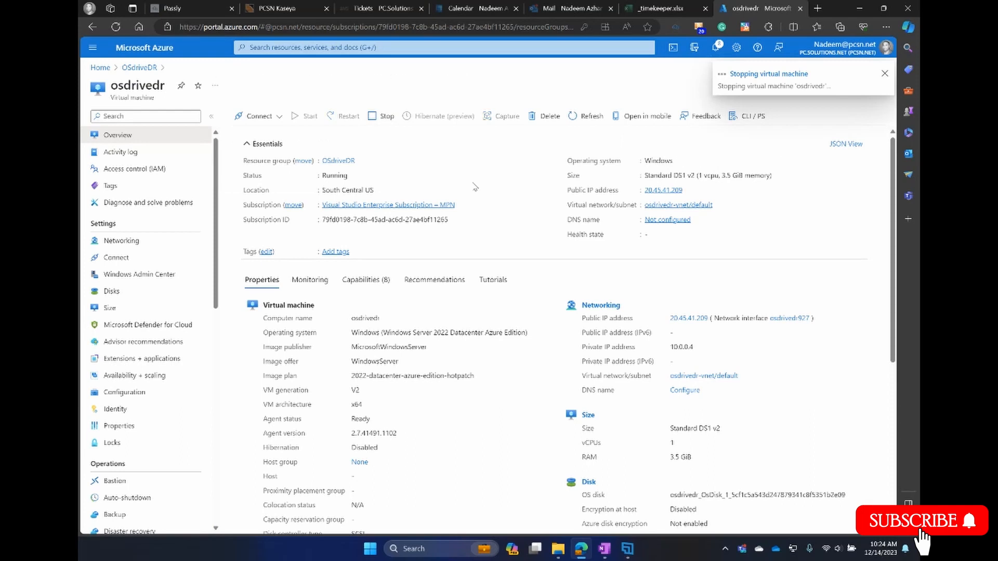
scroll(134, 434, "down", 5)
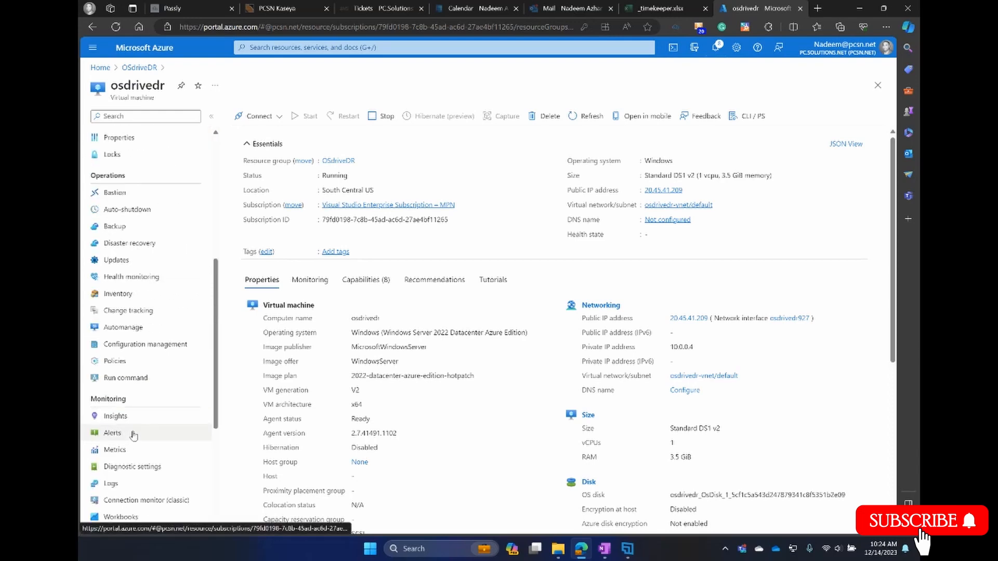
scroll(133, 433, "up", 5)
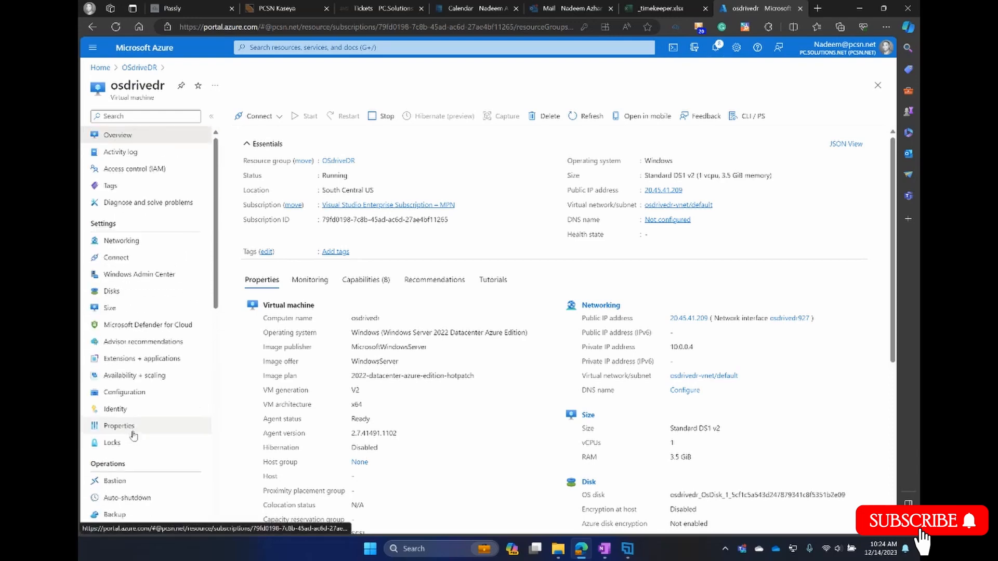
left_click(110, 293)
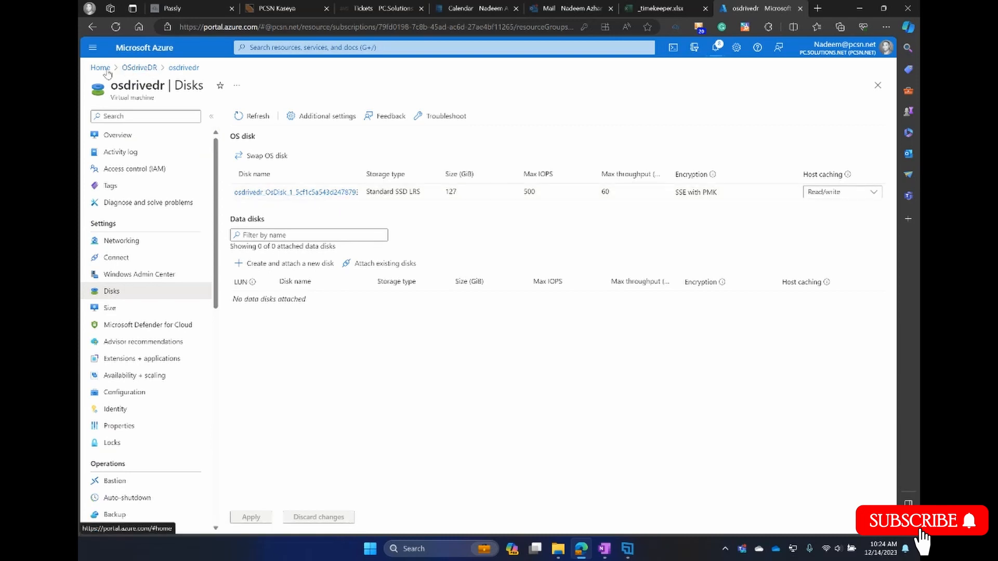
Check the osdrivedr backup status among vault323's Azure Virtual Machine backup items, and return to the osdrivedr virtual machine
left_click(133, 69)
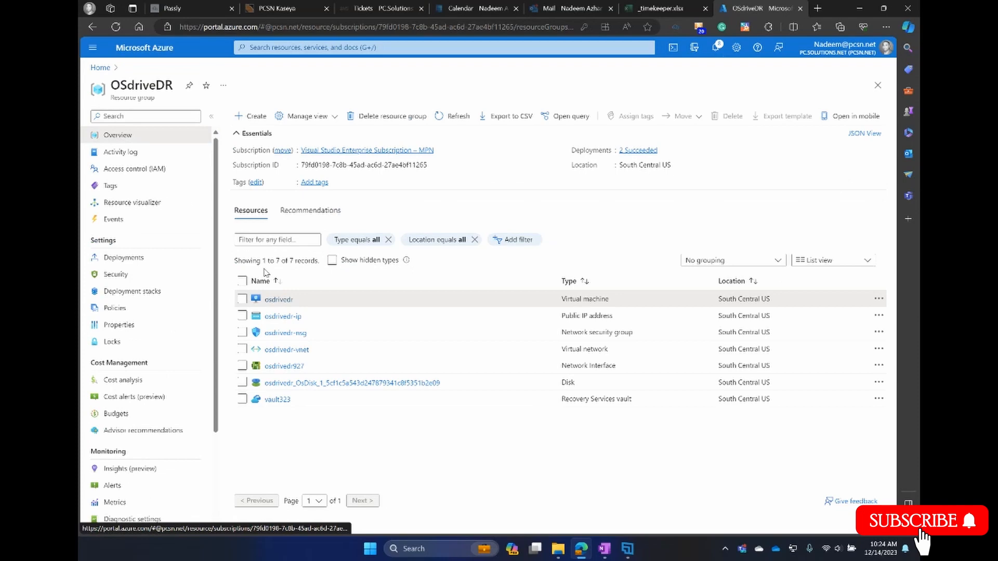
left_click(275, 400)
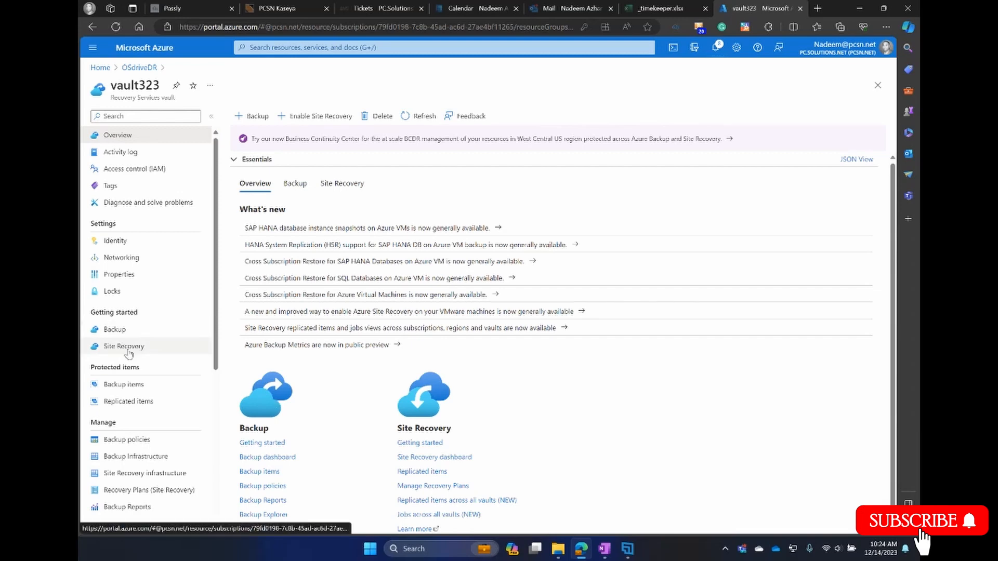
left_click(115, 385)
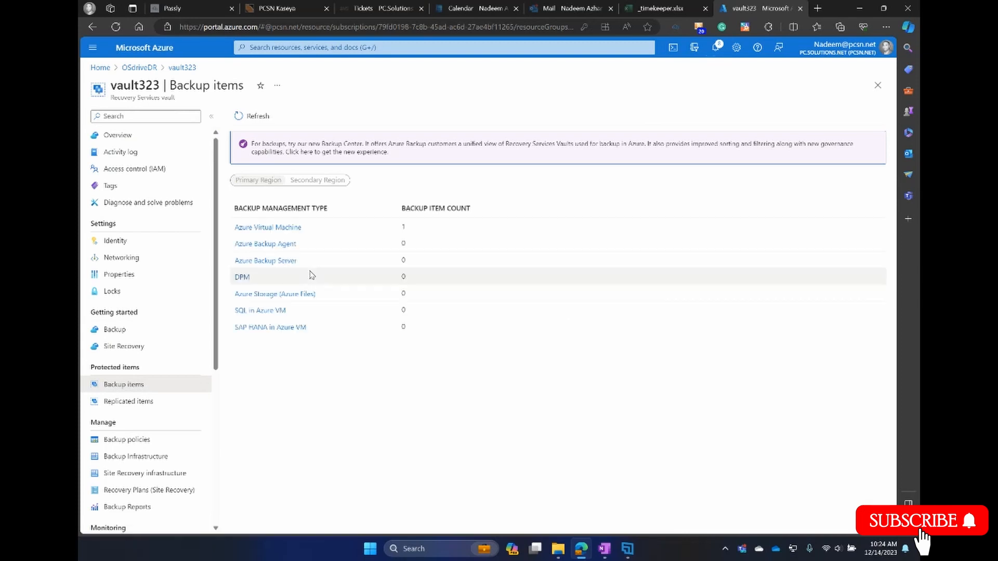
left_click(277, 229)
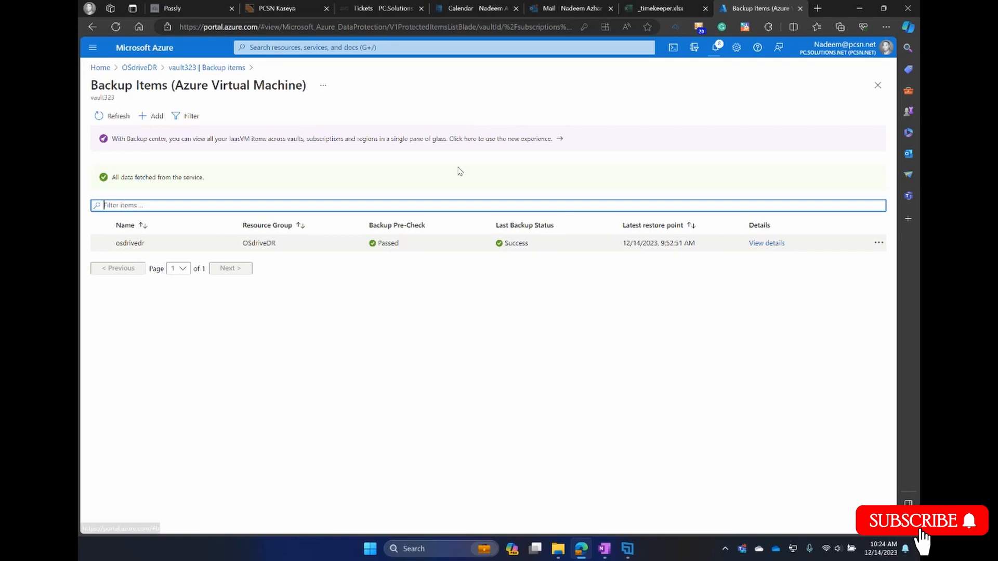
left_click(139, 68)
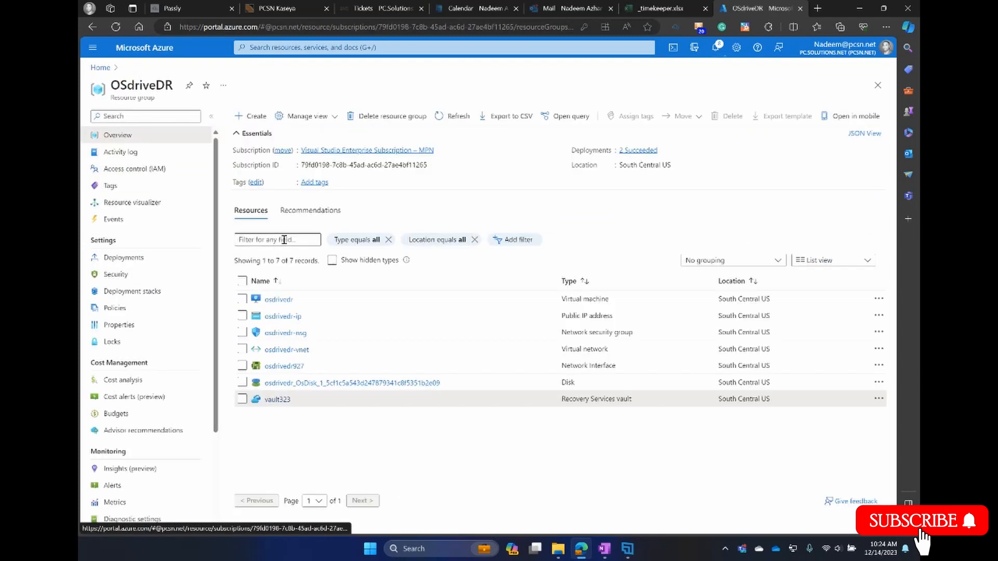
left_click(279, 300)
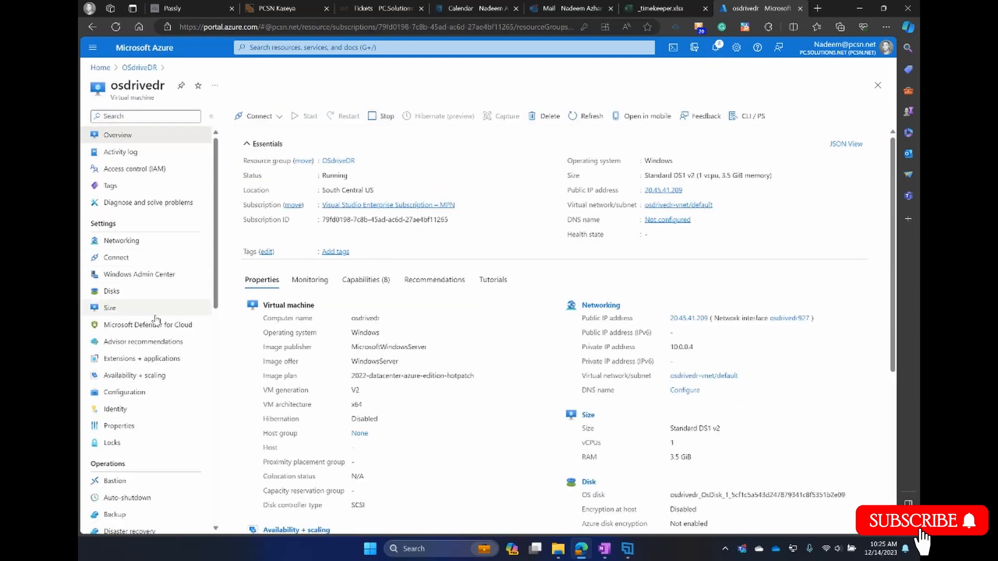
Start a VM restore from osdrivedr's backup settings and select the 12/14/2023, 9:52:51 AM restore point
scroll(156, 319, "down", 3)
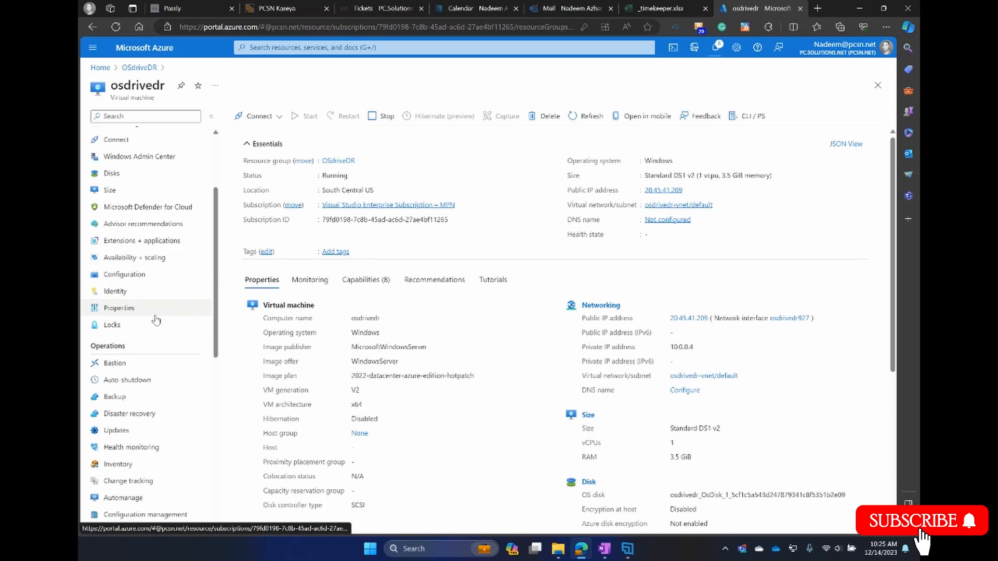
left_click(115, 398)
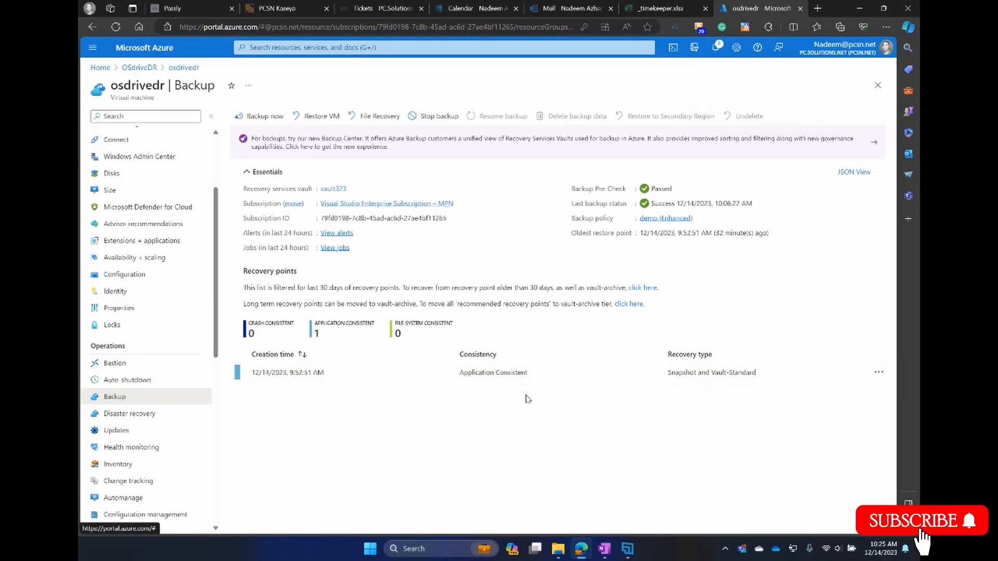
left_click(316, 119)
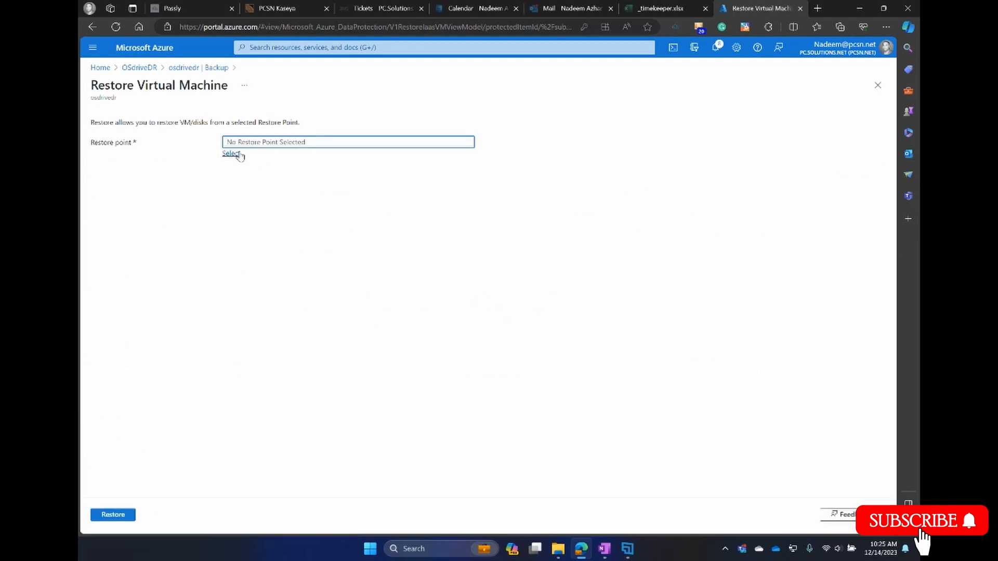
left_click(231, 153)
left_click(555, 193)
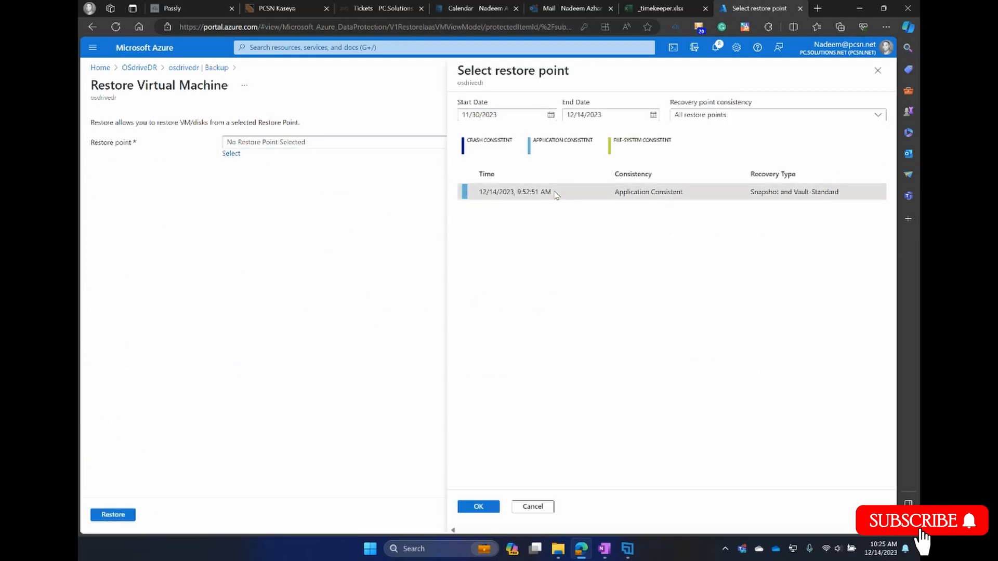
left_click(472, 508)
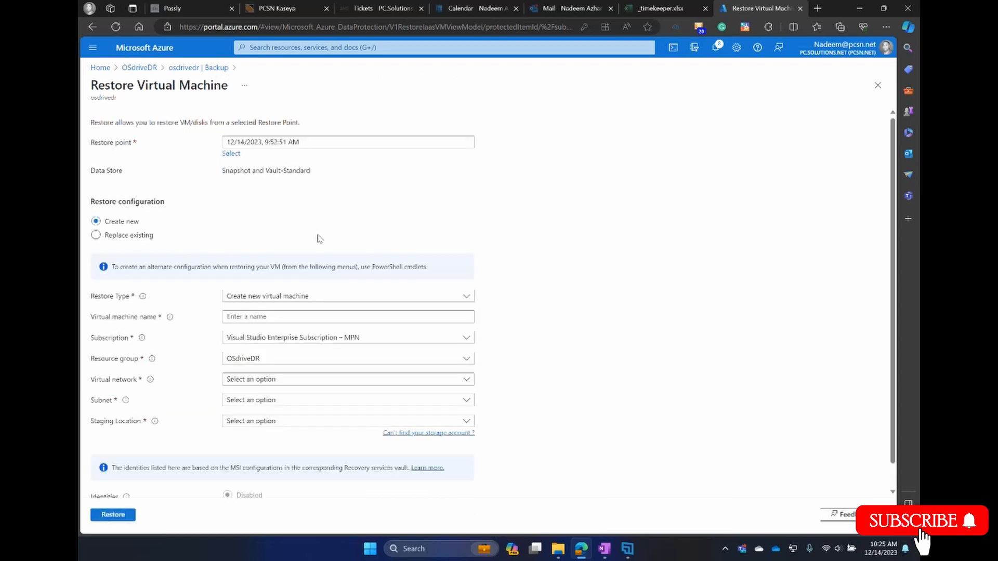
Set the restore configuration to Replace existing and try to choose a staging location
left_click(96, 235)
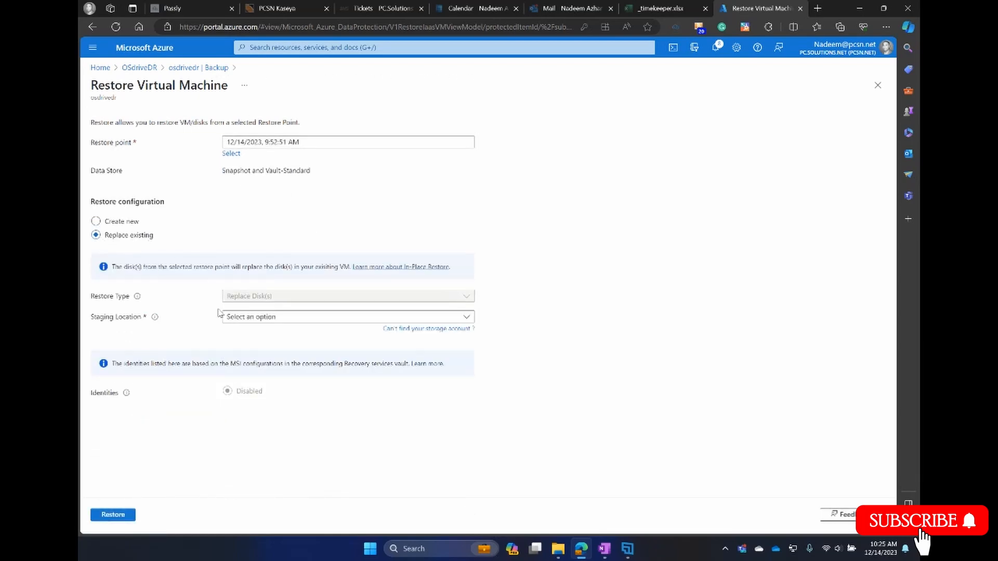
left_click(285, 318)
left_click(285, 318)
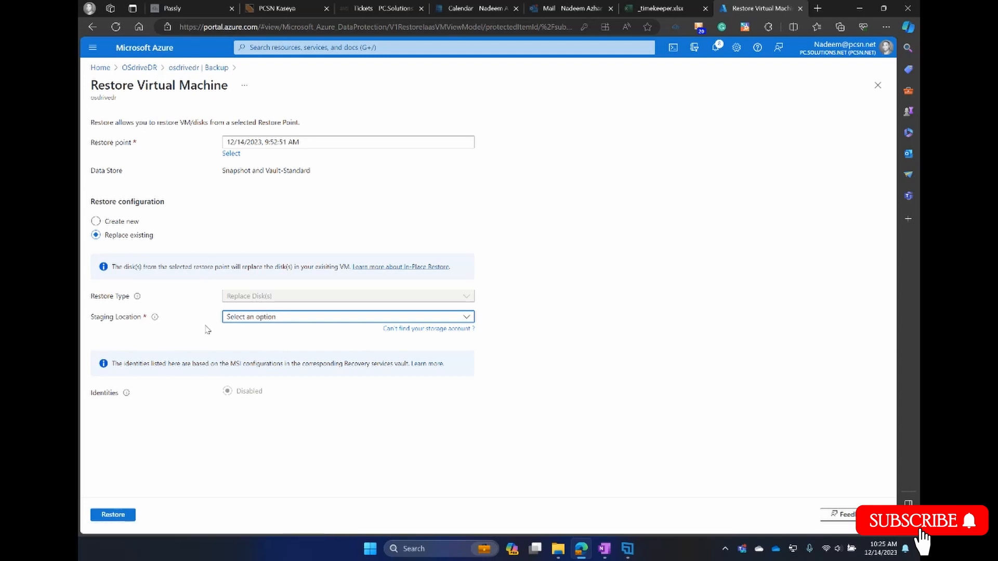
Find the Storage account service in the Marketplace from the OSdriveDR resource group and start creating one
left_click(139, 67)
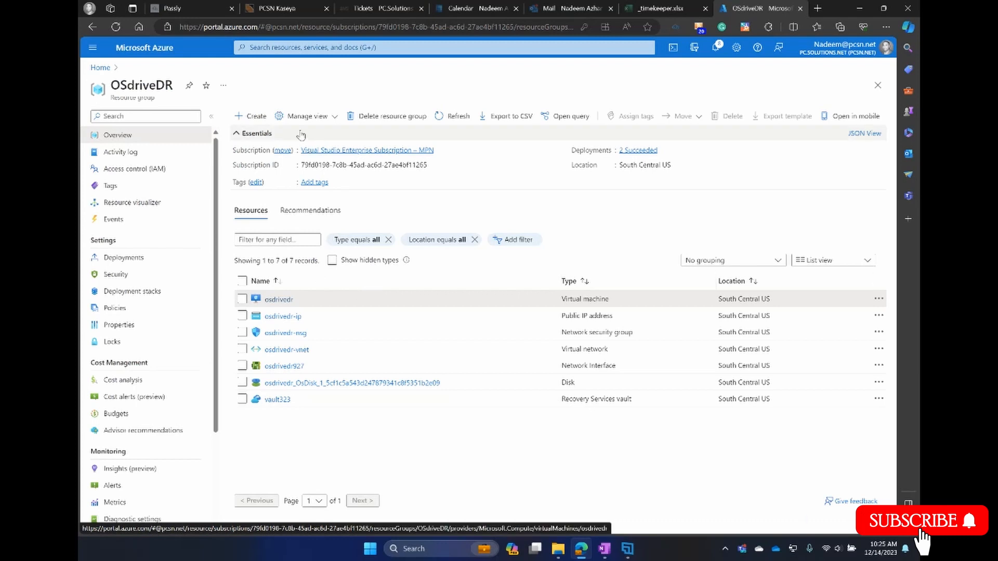
left_click(254, 118)
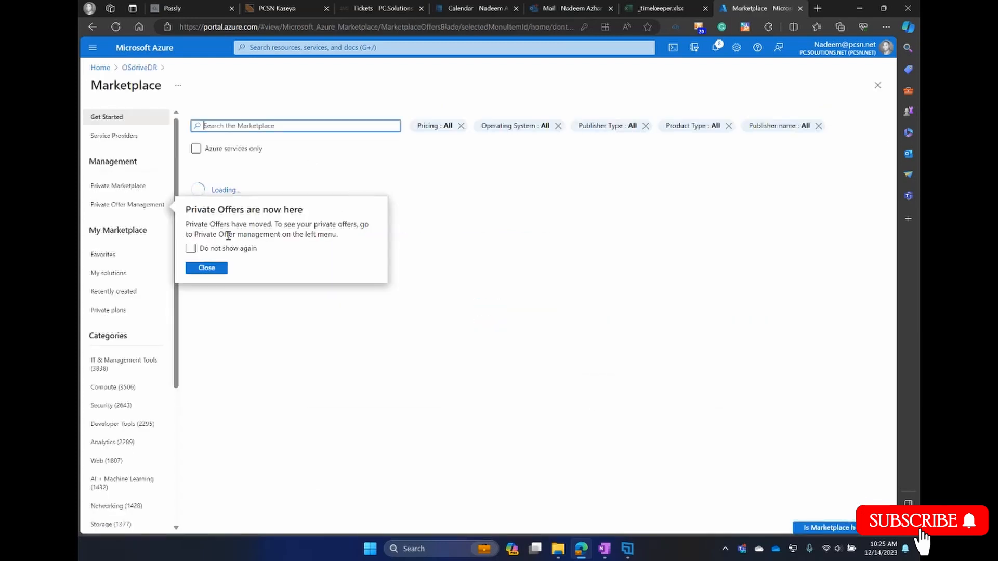
left_click(206, 268)
type("storage")
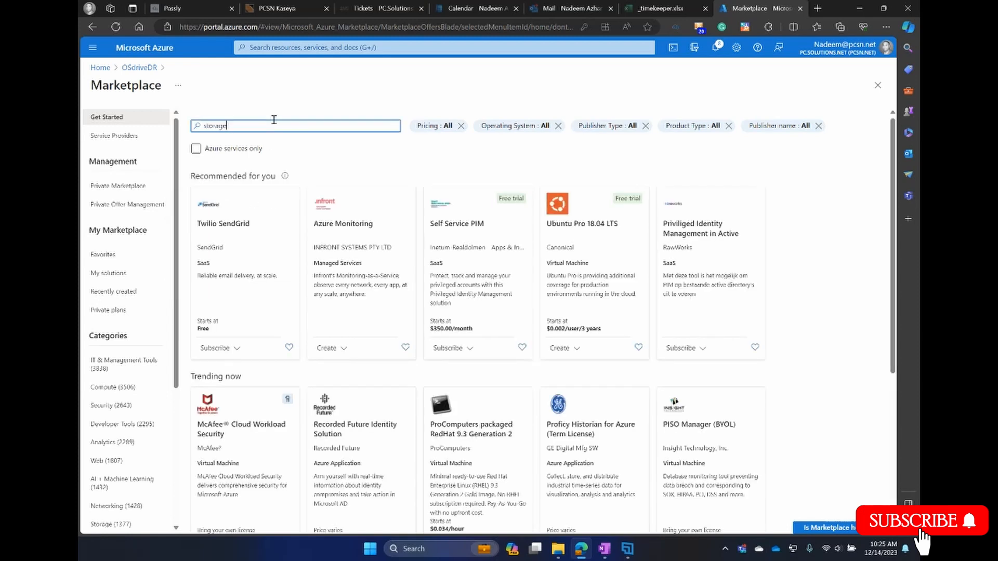
key("Return")
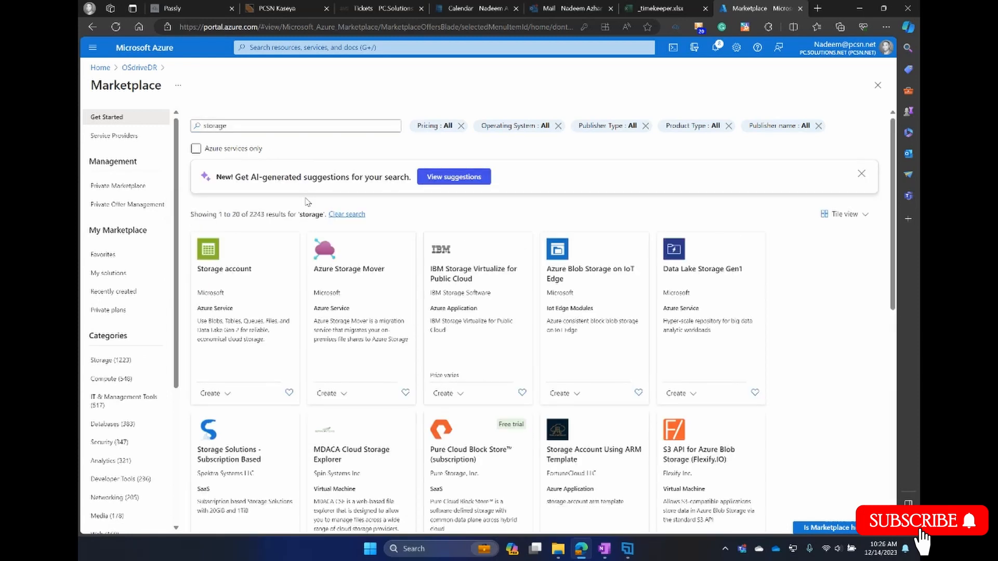
left_click(229, 270)
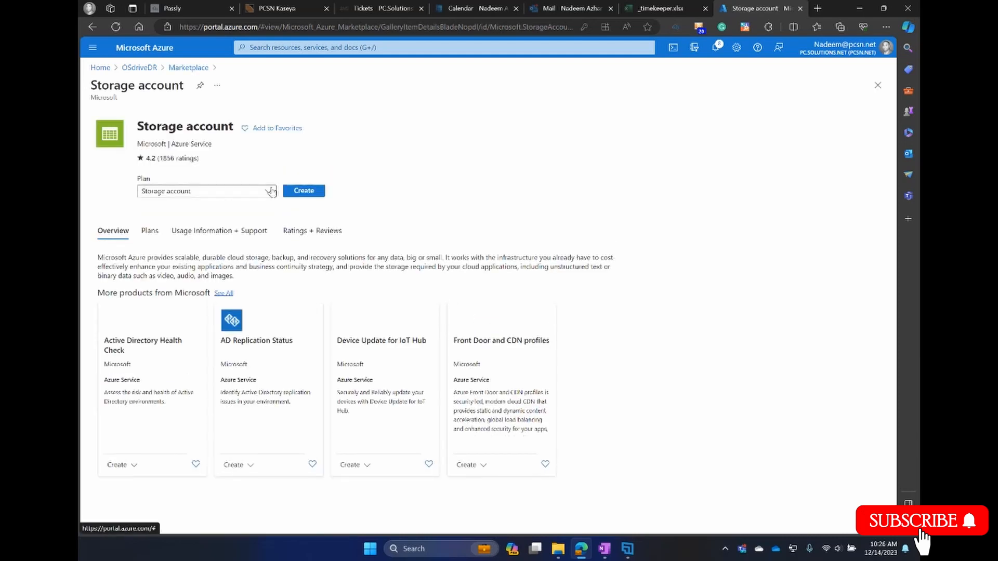
left_click(306, 194)
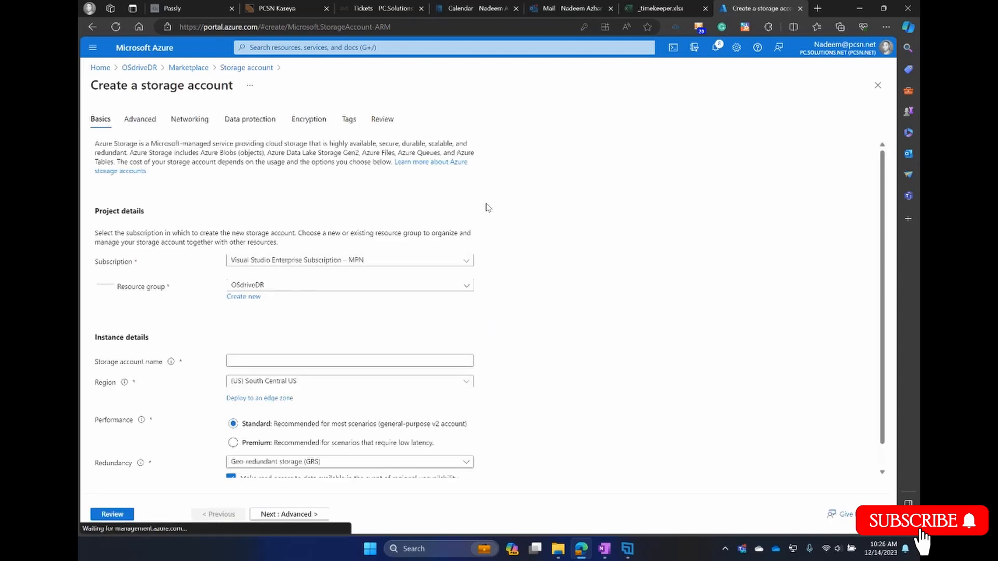
Name the storage account osdrstaging and set its redundancy to Locally-redundant storage (LRS)
scroll(276, 343, "down", 1)
left_click(262, 334)
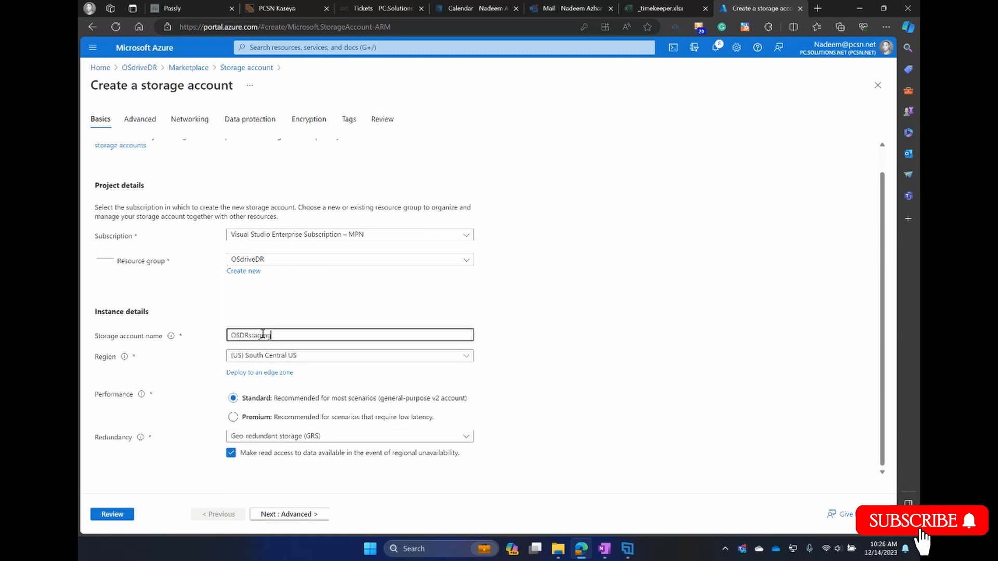
type("OSDRstaging")
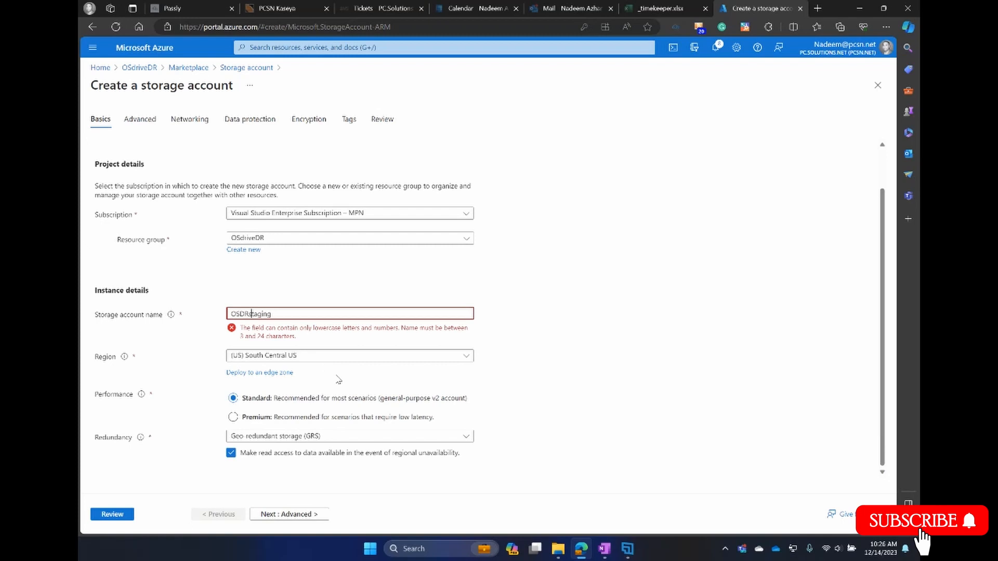
key("shift+Home")
type("osdr")
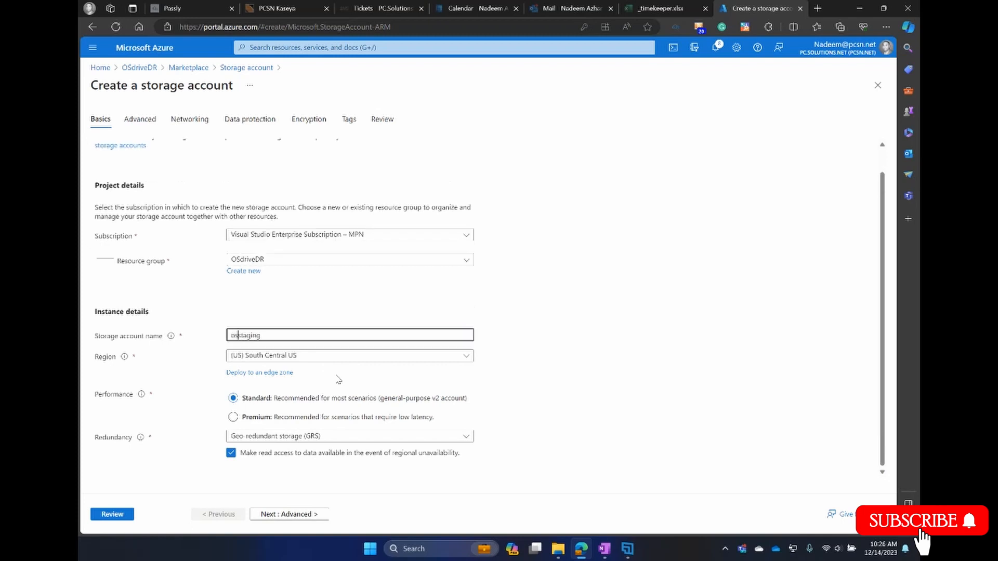
key("Tab")
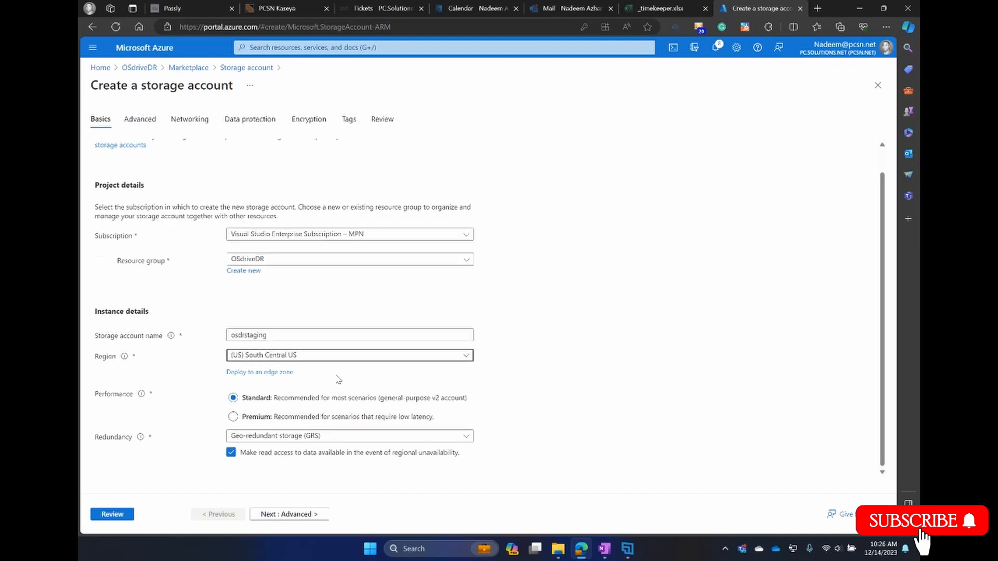
left_click(333, 441)
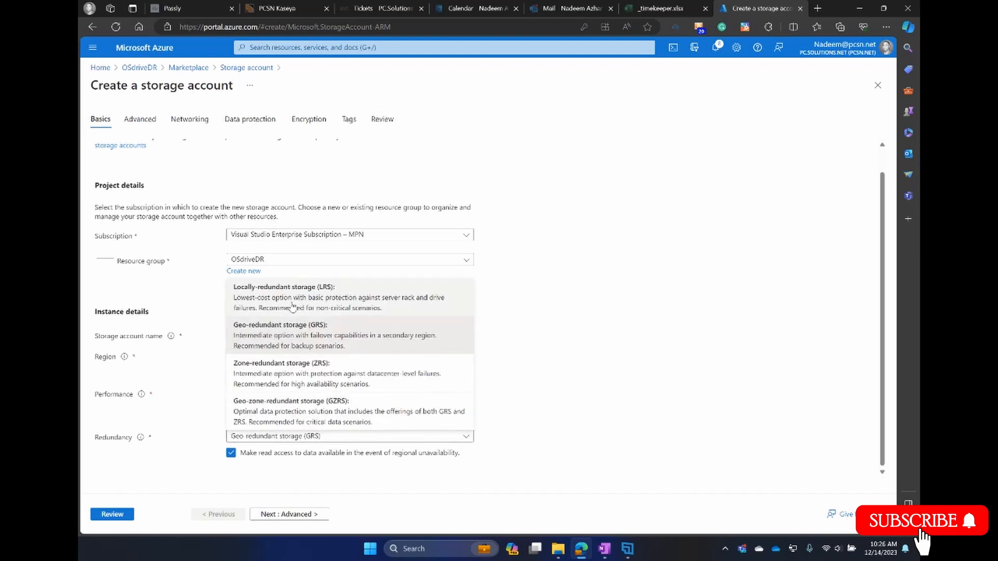
left_click(292, 304)
Keep the default advanced and networking settings, and disable soft delete for blobs, containers and file shares
left_click(286, 515)
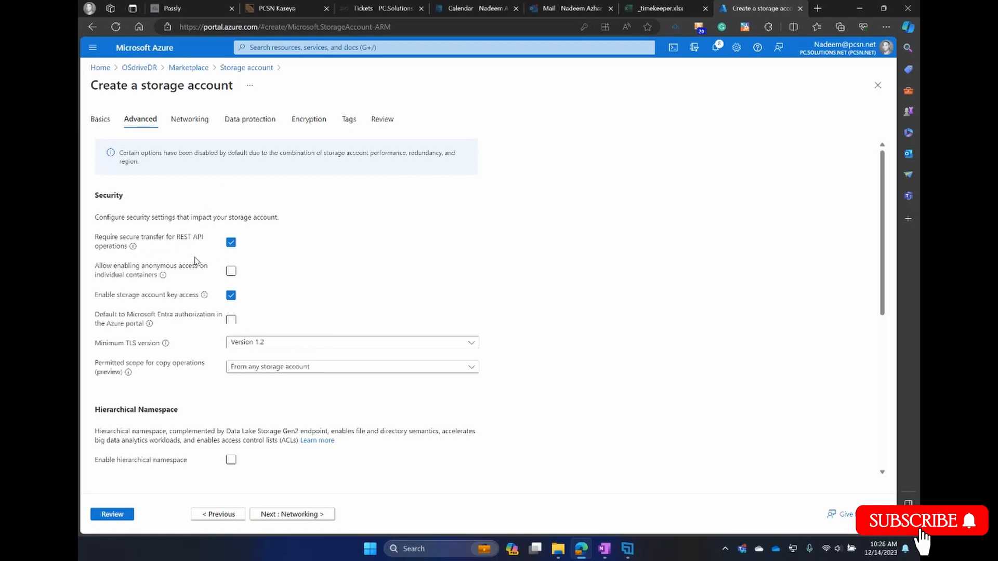
scroll(306, 338, "down", 5)
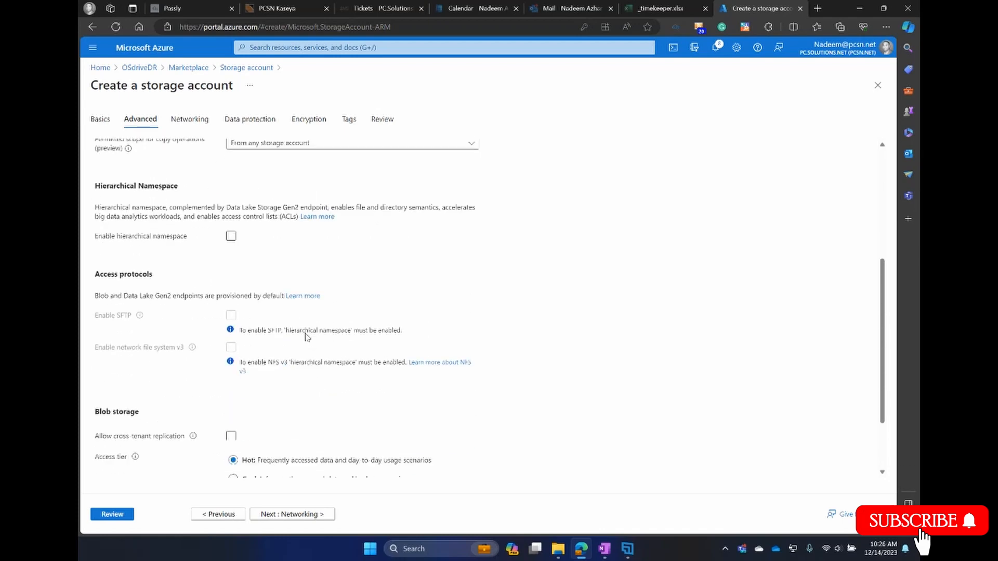
scroll(307, 338, "down", 2)
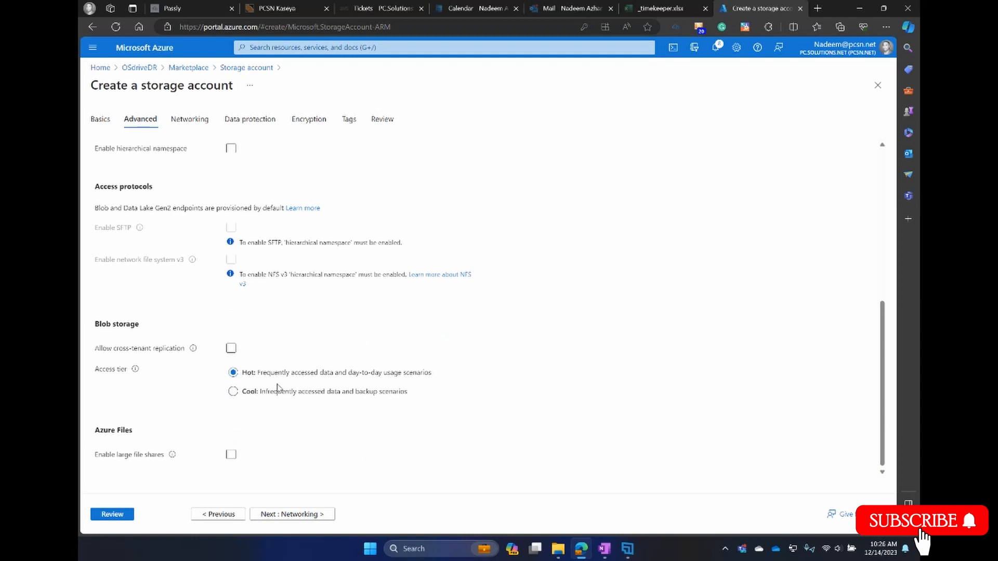
left_click(297, 515)
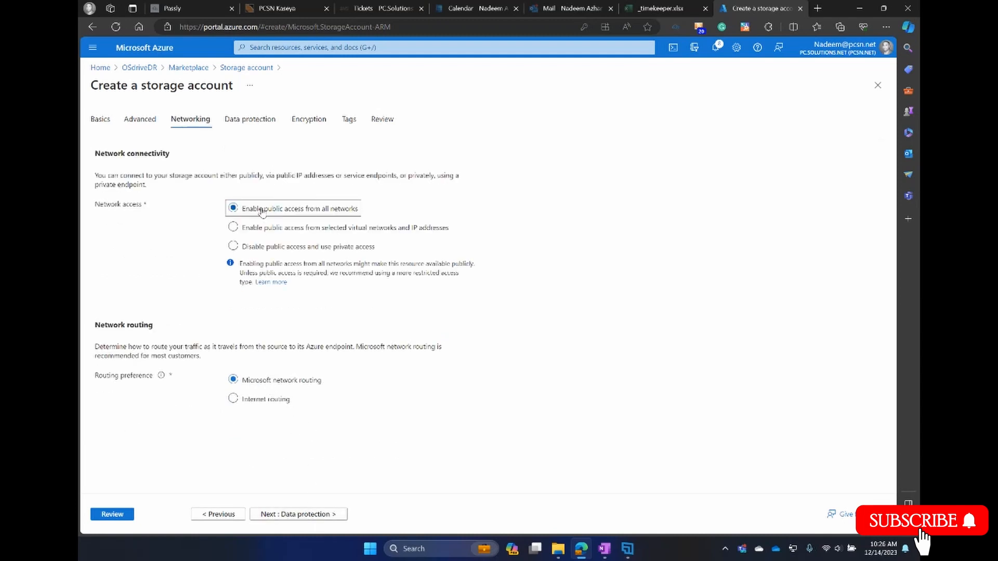
left_click(290, 517)
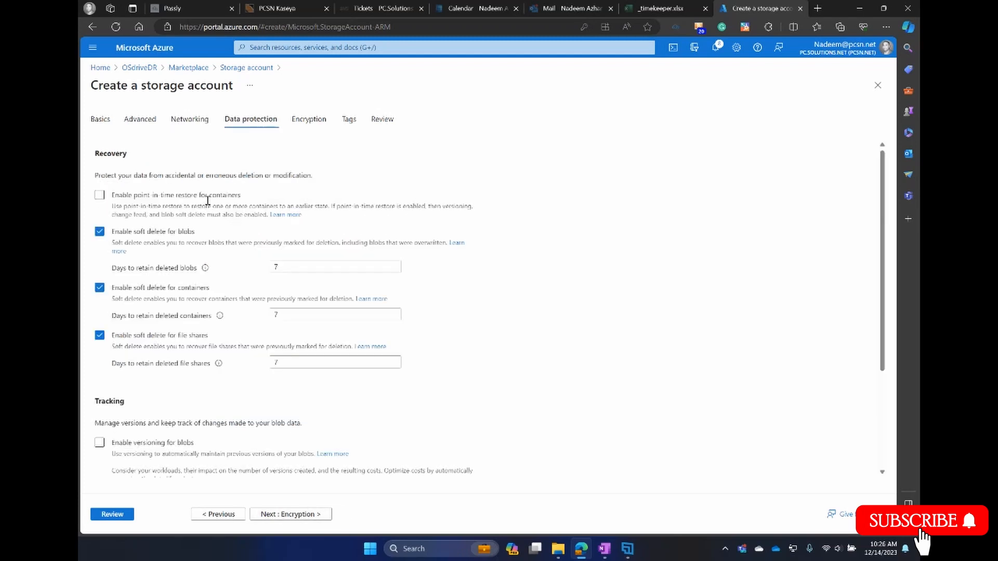
left_click(99, 231)
left_click(99, 268)
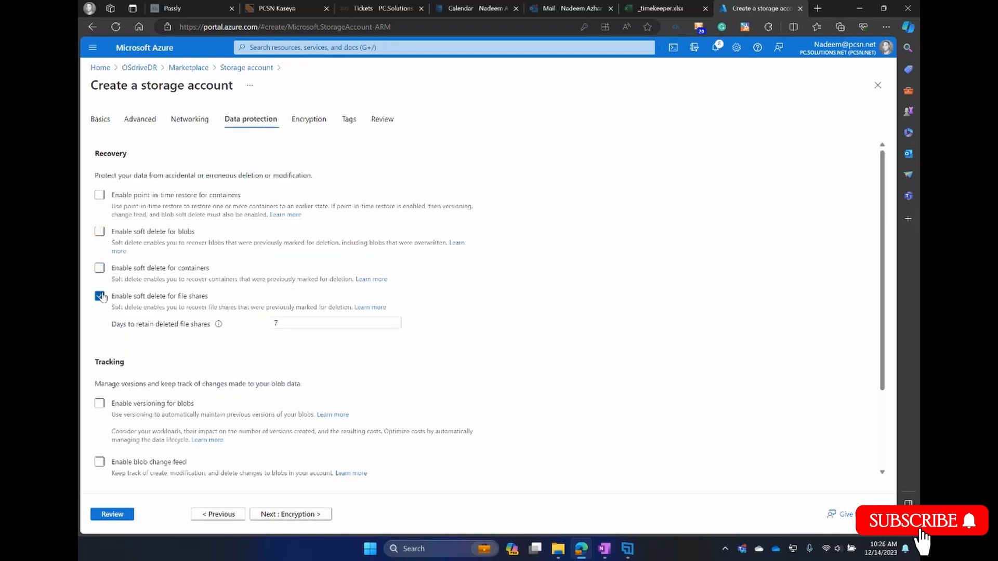
left_click(99, 296)
Keep the default encryption settings, leave the tags empty, and create the osdrstaging storage account
left_click(304, 515)
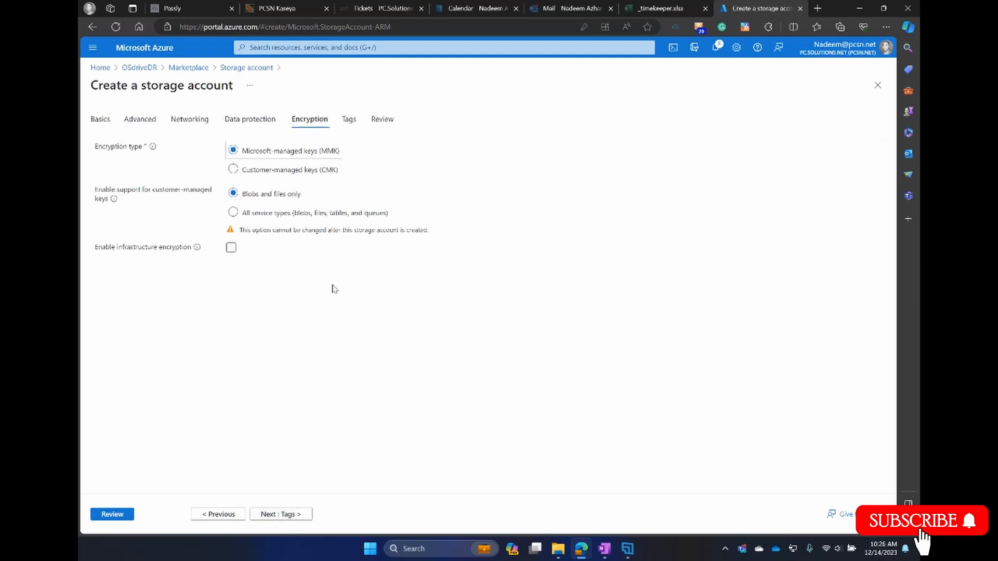
left_click(286, 515)
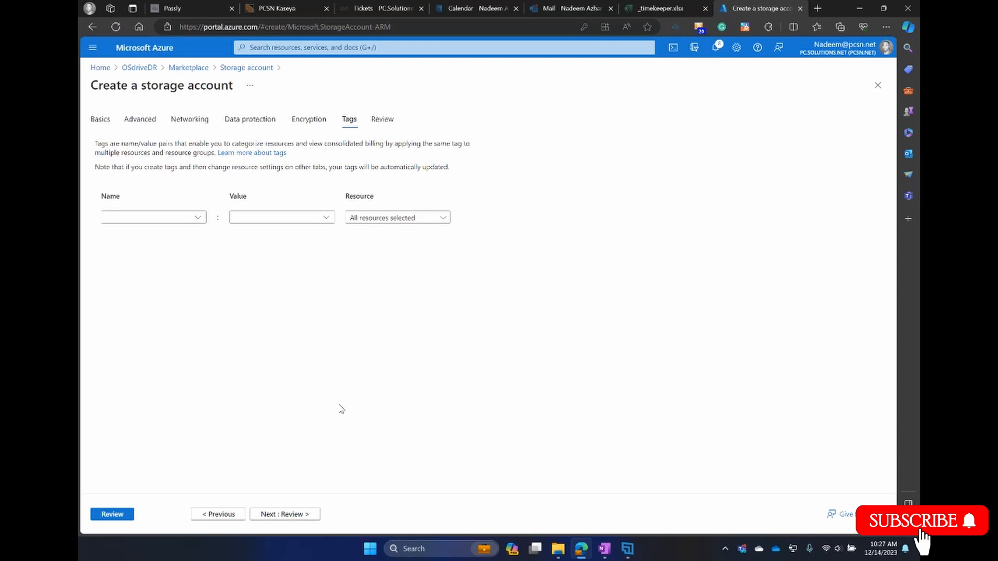
left_click(264, 512)
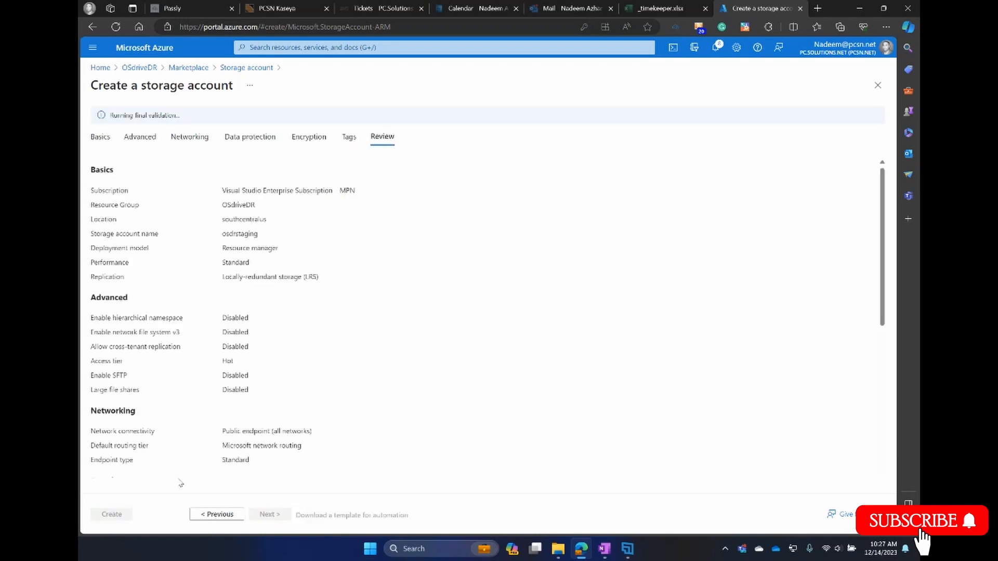
left_click(121, 514)
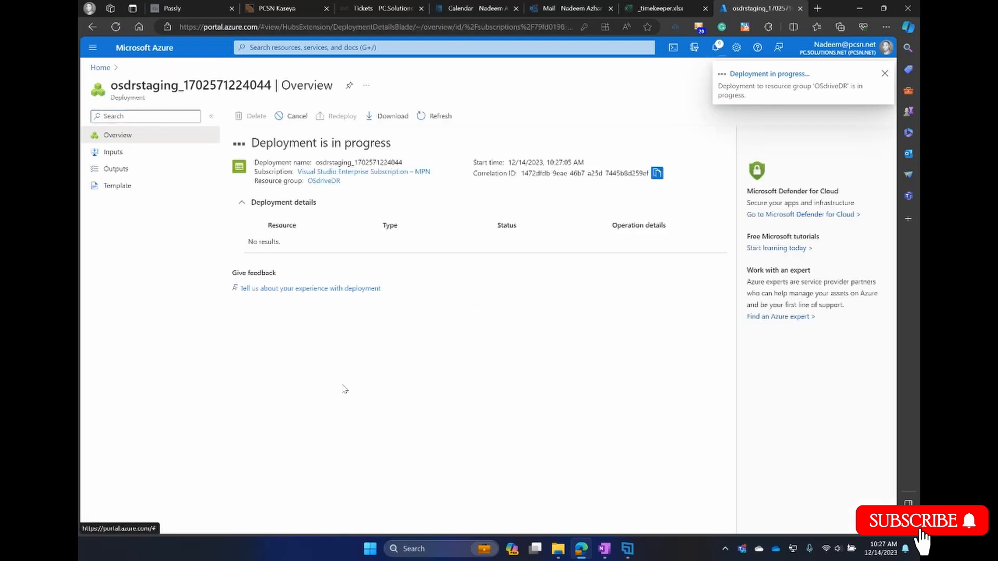
Return to the osdrivedr virtual machine through the OSdriveDR resource group and open its backup settings
left_click(100, 67)
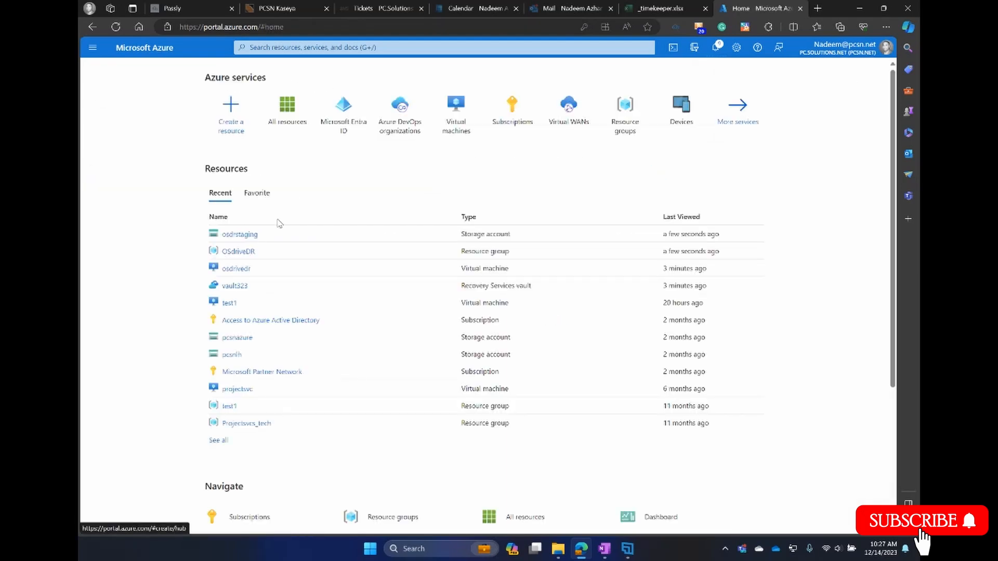
left_click(238, 254)
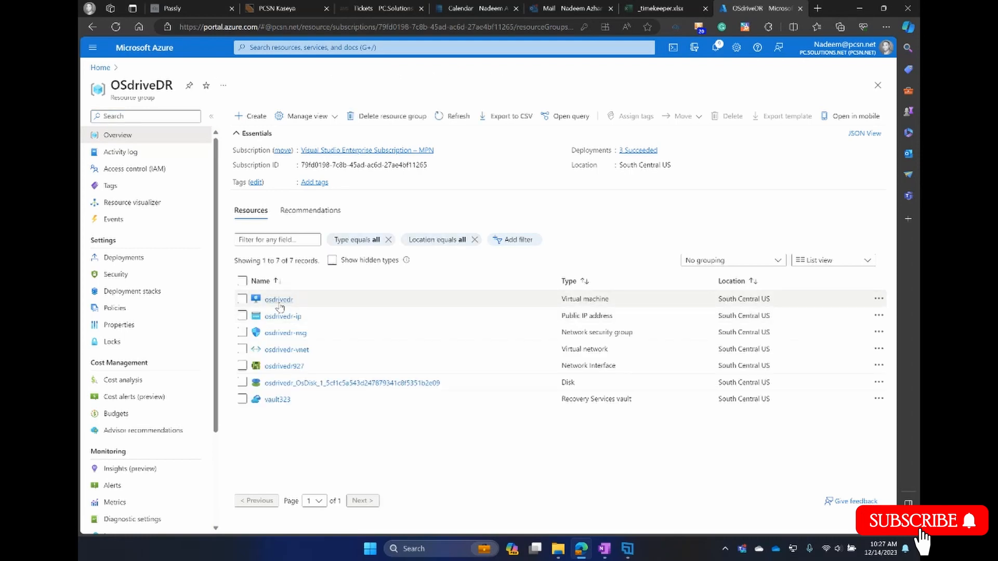
left_click(276, 300)
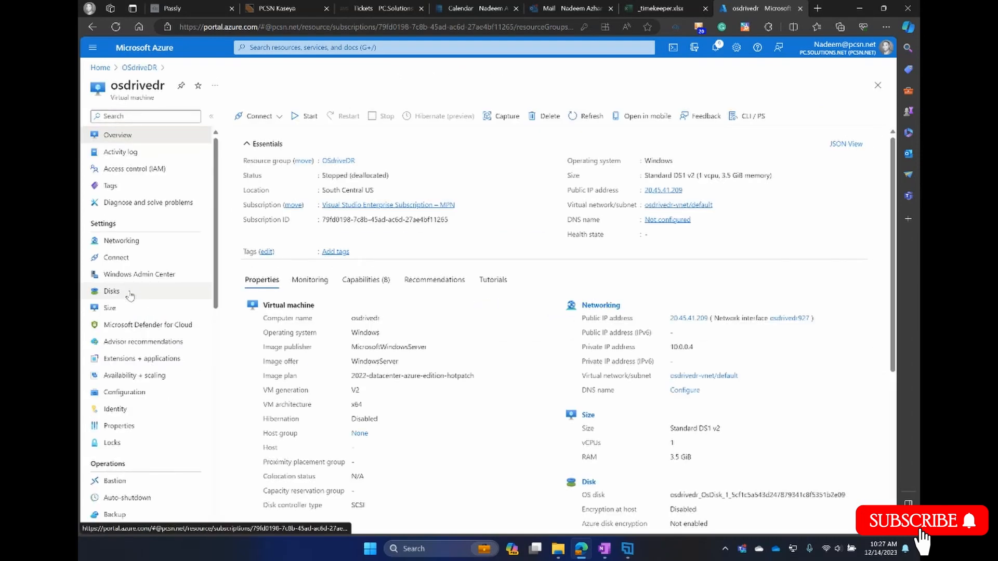
scroll(130, 406, "down", 3)
left_click(122, 386)
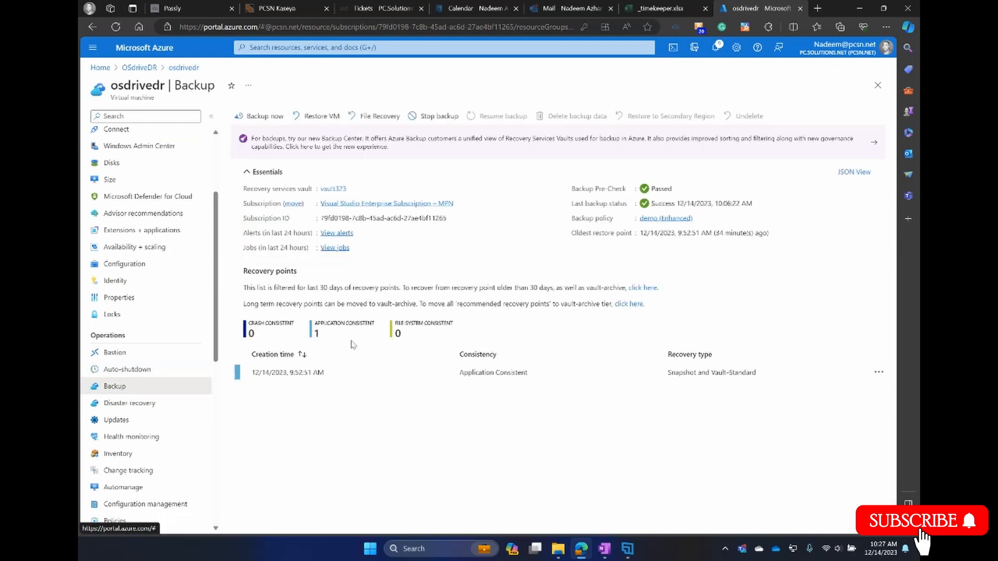
Start restoring the osdrivedr VM from the 12/14/2023, 9:52:51 AM restore point
left_click(318, 116)
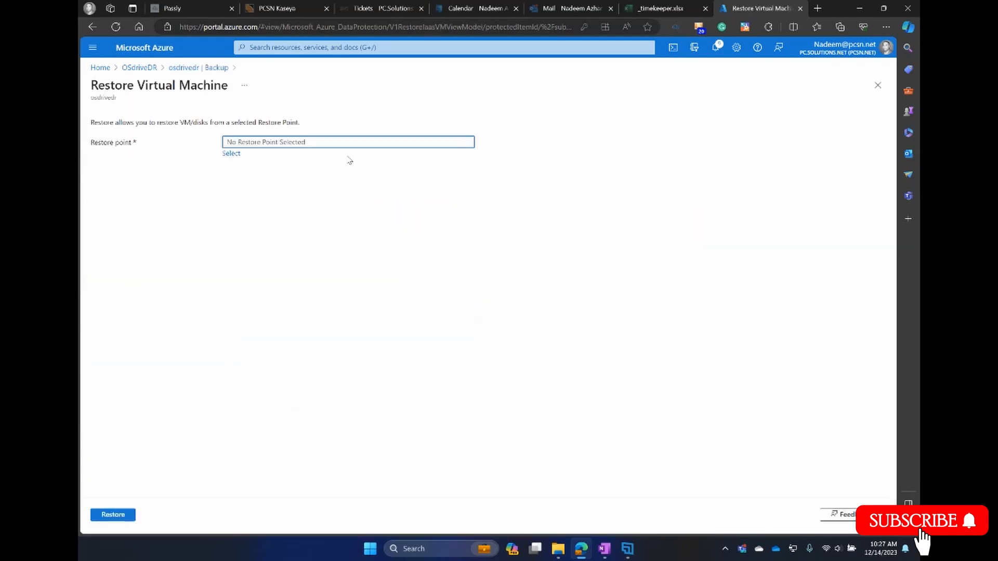
left_click(230, 153)
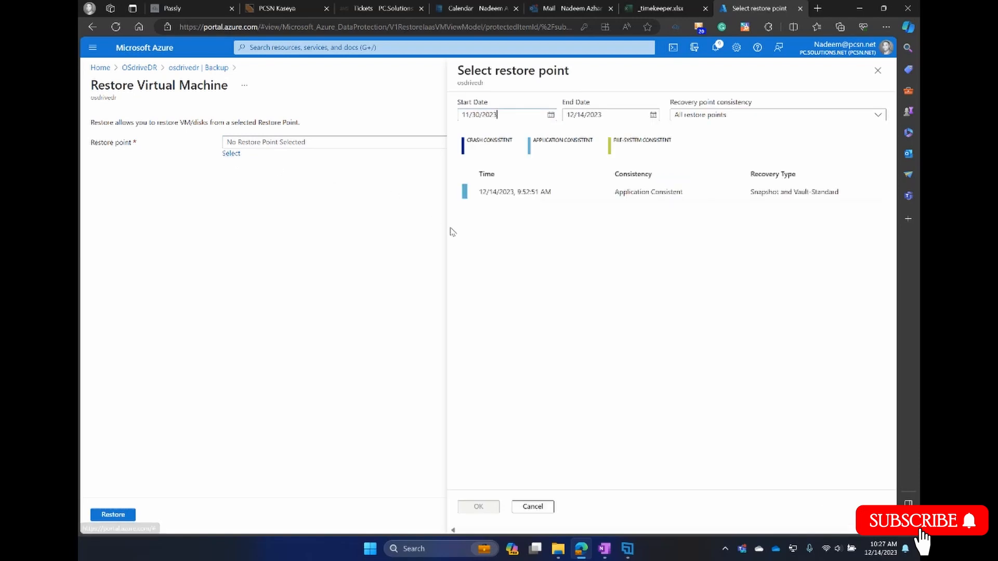
left_click(478, 506)
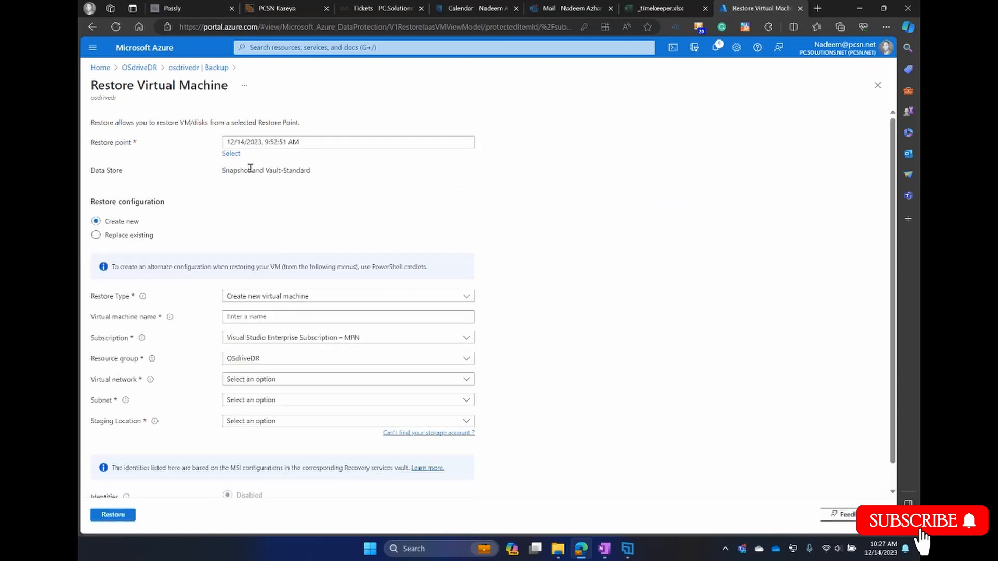
Set the restore to replace the existing disks with osdrstaging (StandardLRS) as the staging location, and start the restore
left_click(116, 235)
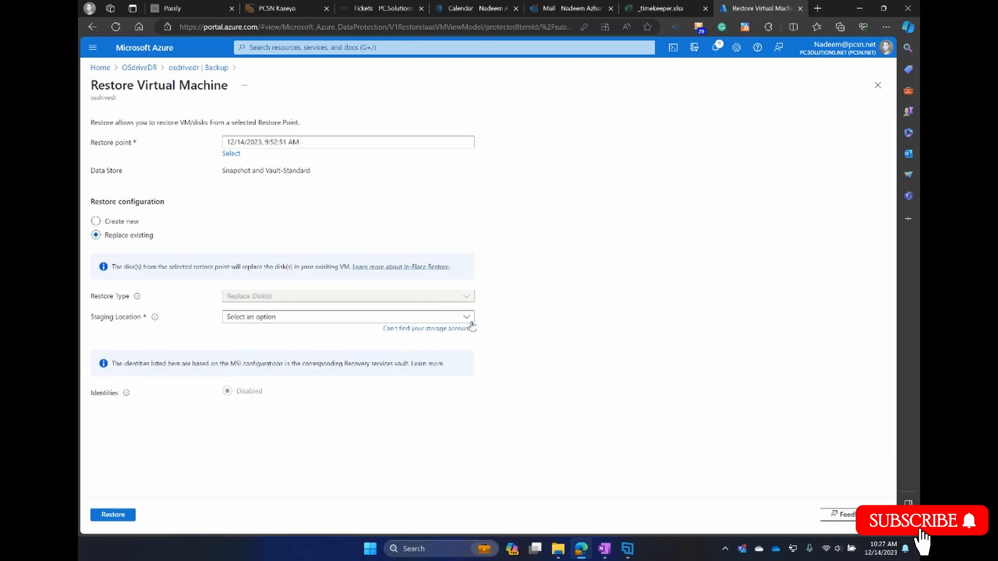
left_click(466, 318)
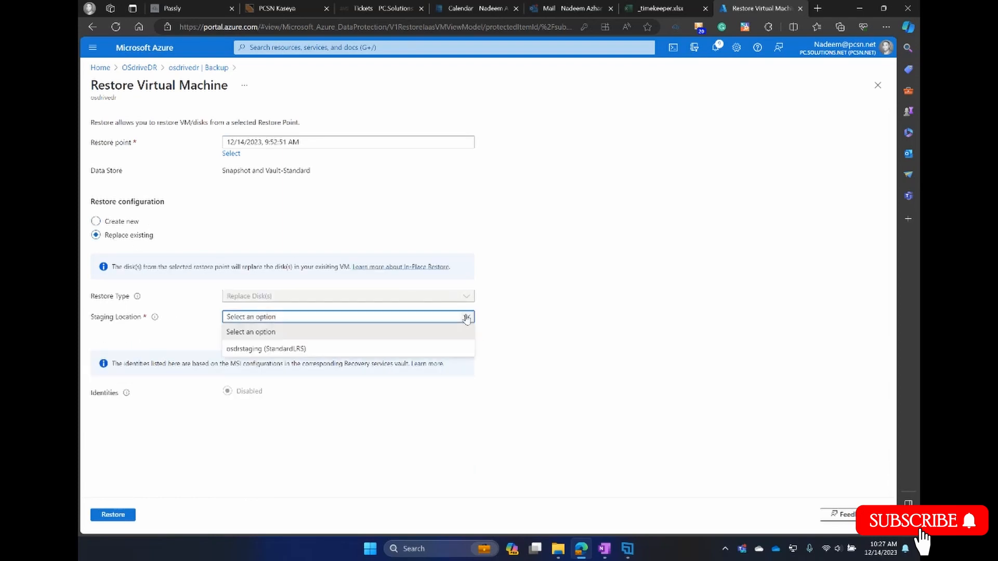
left_click(272, 352)
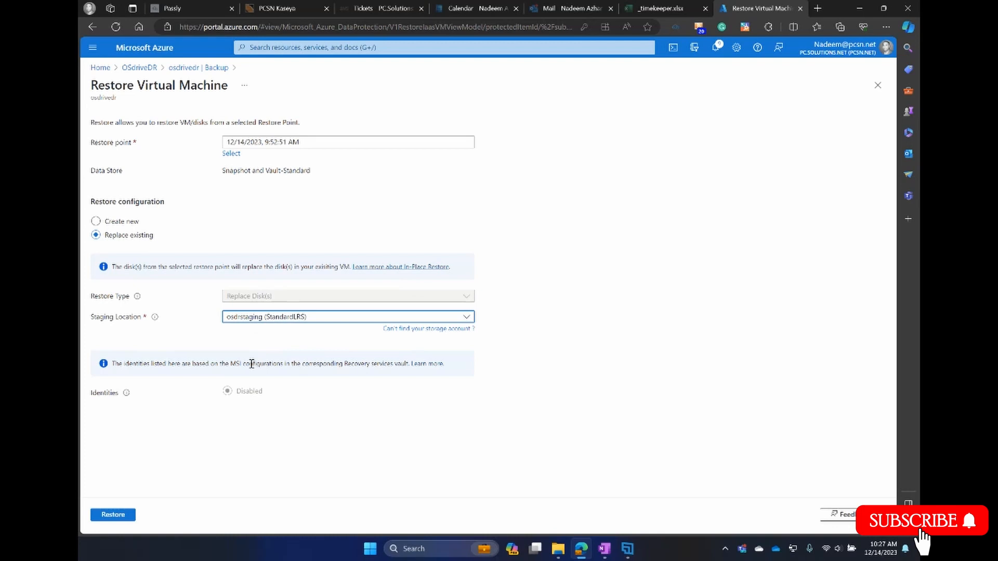
left_click(120, 515)
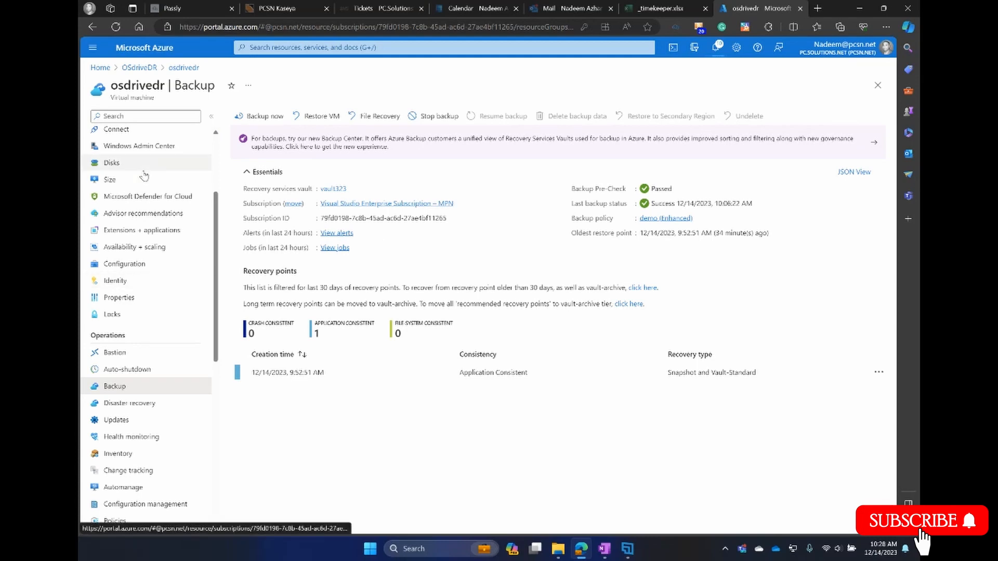
Open the backup jobs list of the vault323 Recovery Services vault in the OSdriveDR resource group
left_click(144, 68)
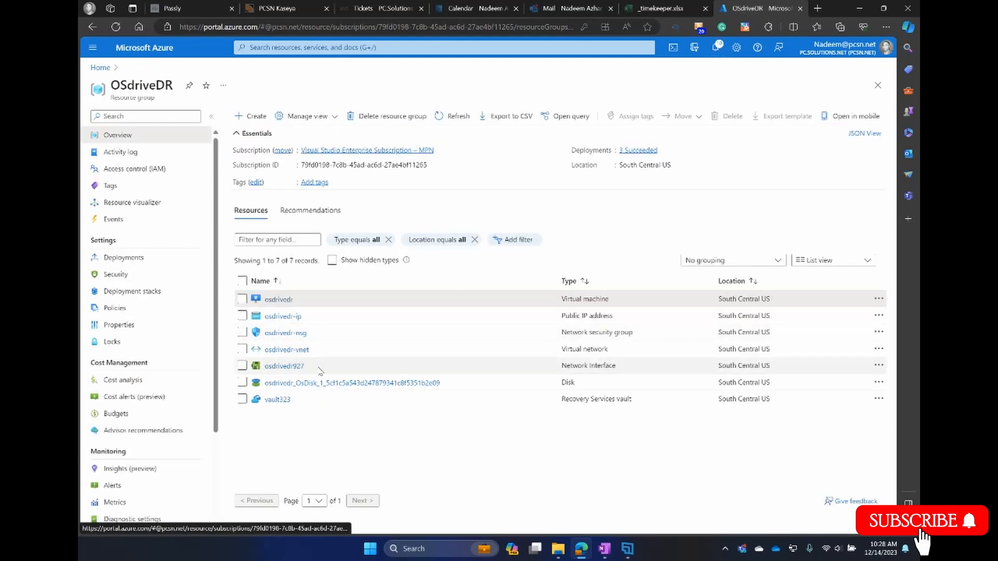
left_click(283, 404)
scroll(184, 308, "down", 5)
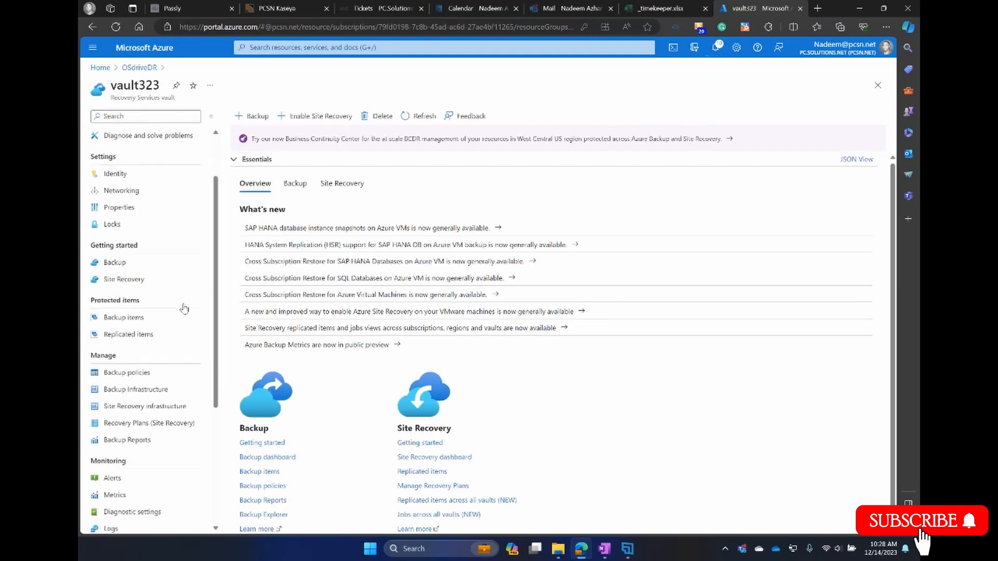
scroll(184, 308, "down", 5)
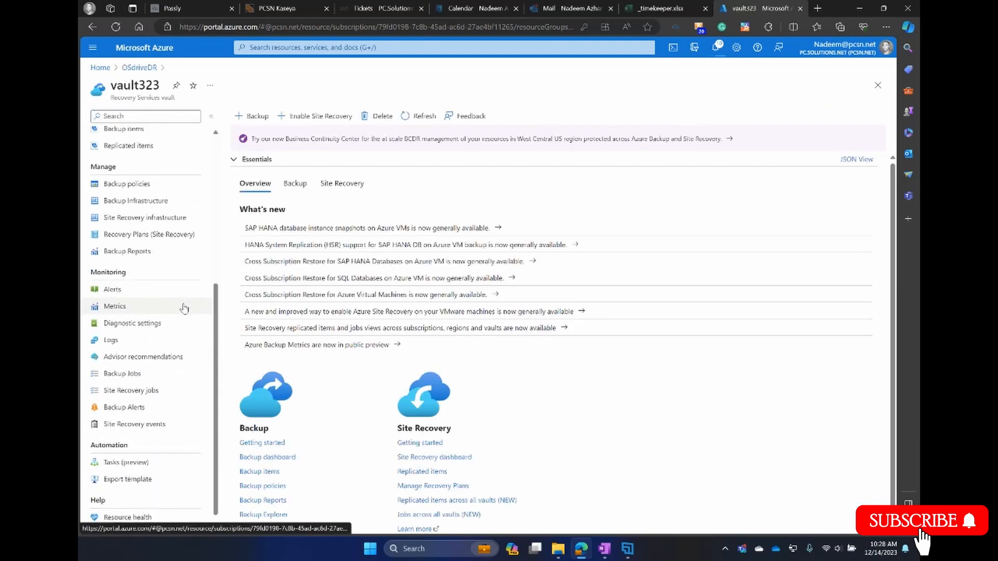
left_click(123, 362)
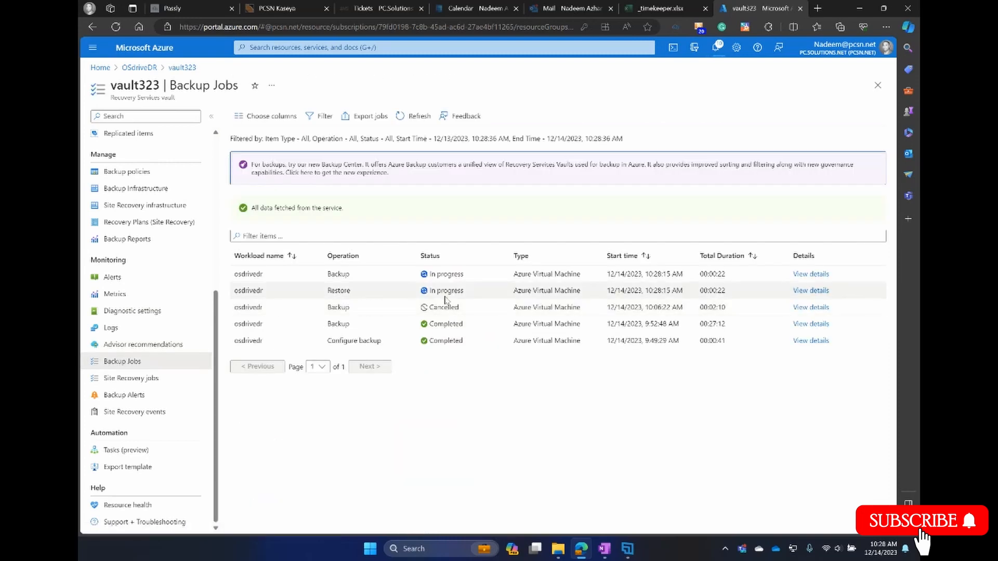
View the newest backup job's details, return to the job list and refresh it to check the restore job's status
left_click(803, 276)
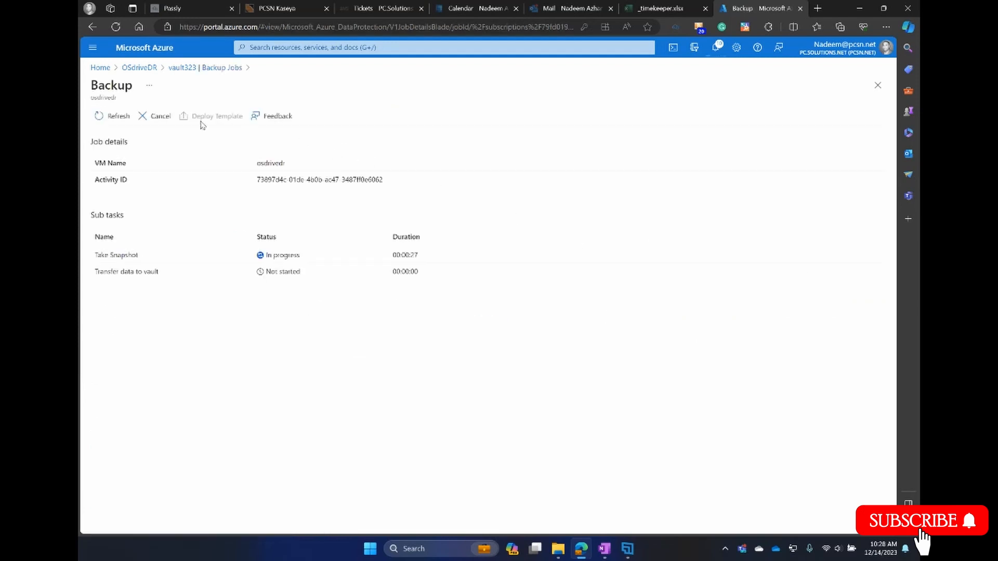
left_click(183, 70)
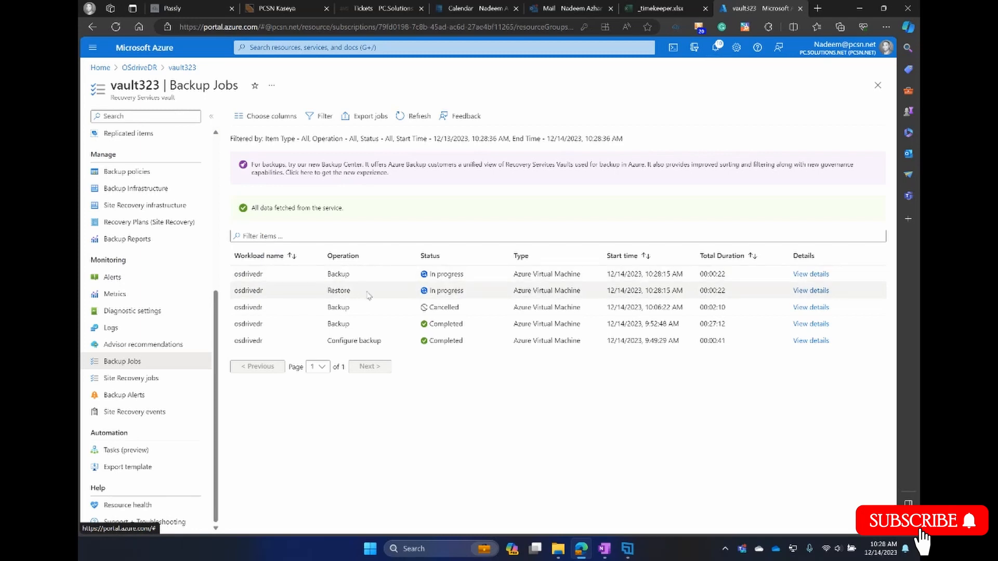
left_click(423, 116)
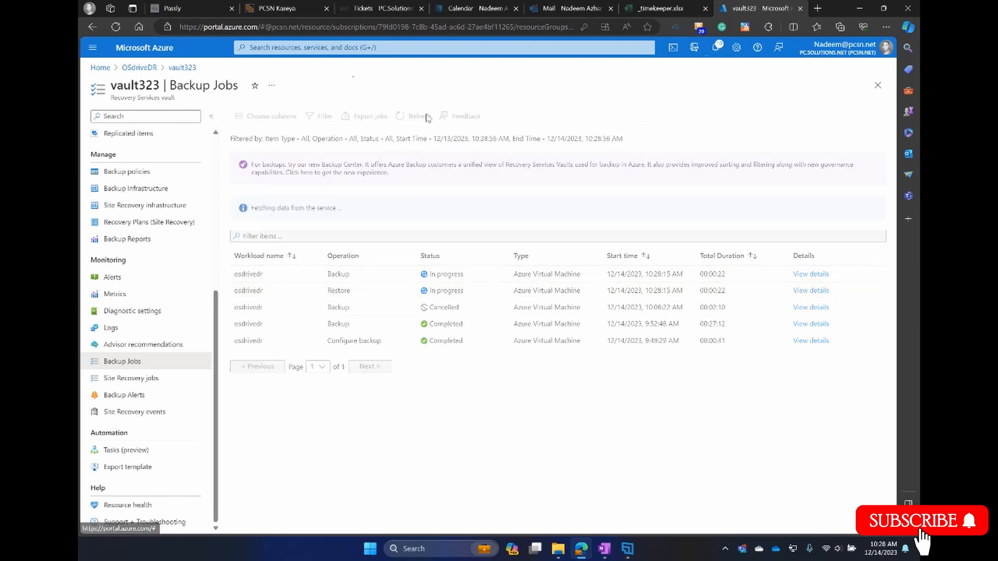
double_click(446, 291)
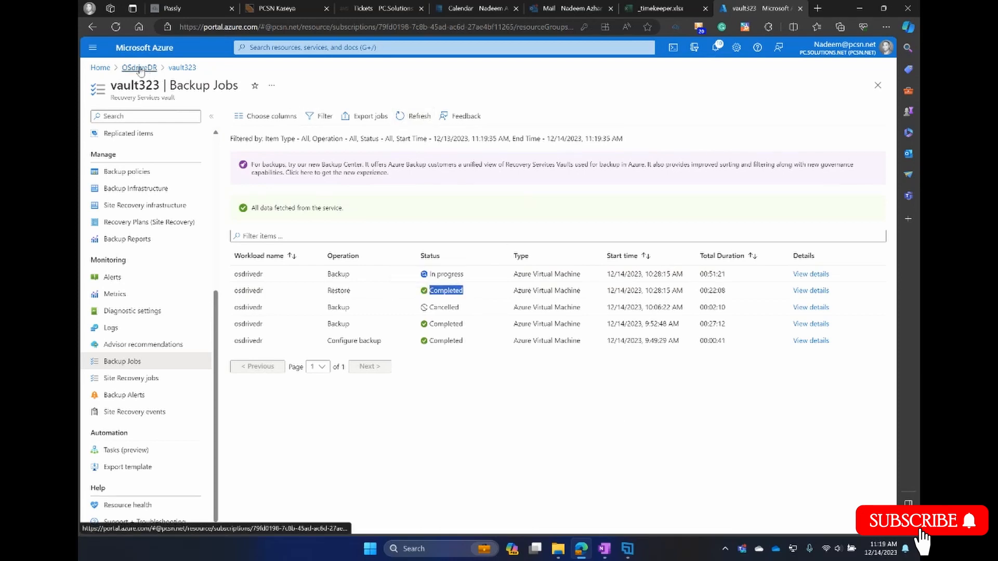
Refresh the OSdriveDR resource group's resources and check which OS disk is attached to the osdrivedr virtual machine
left_click(142, 68)
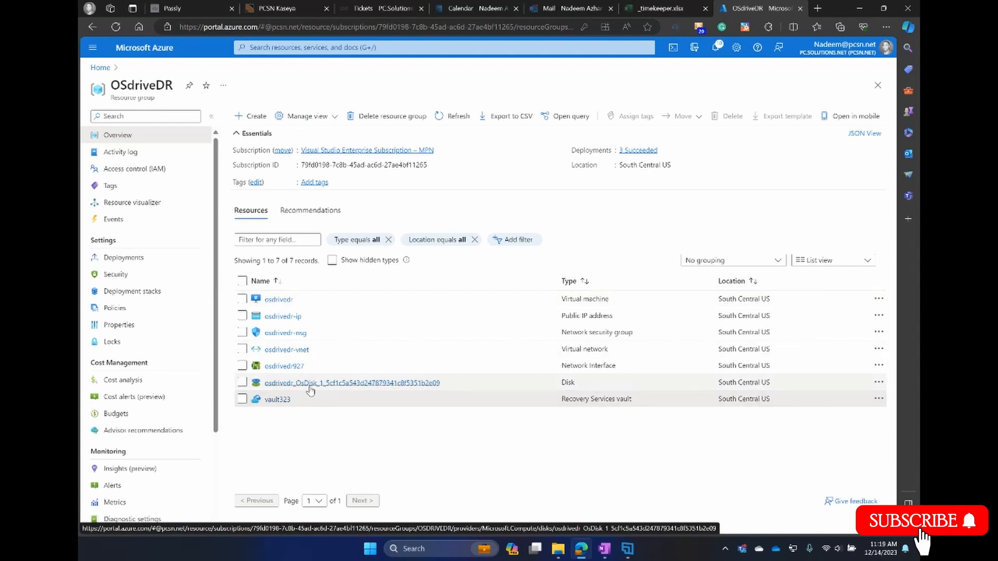
left_click(460, 117)
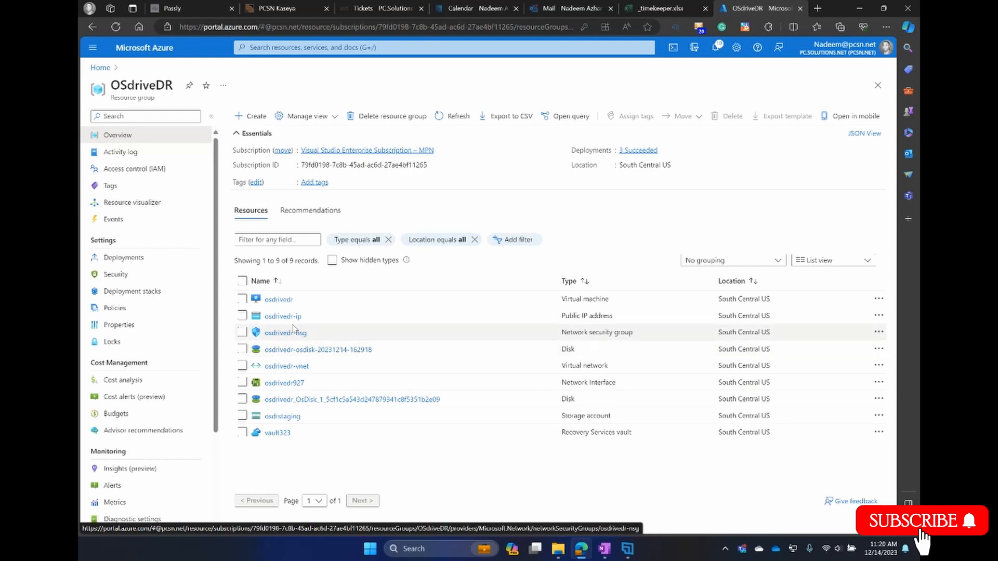
left_click(279, 299)
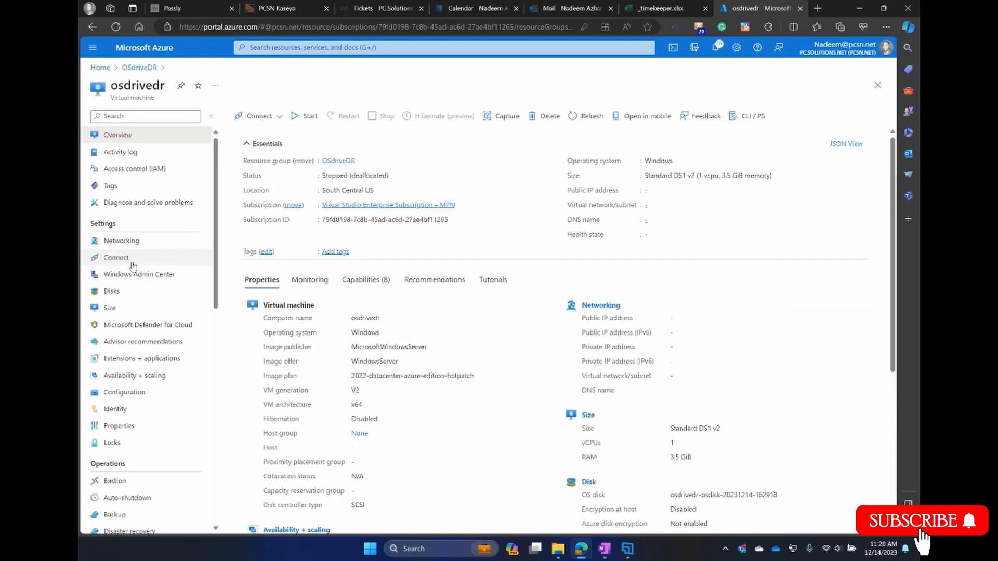
left_click(109, 291)
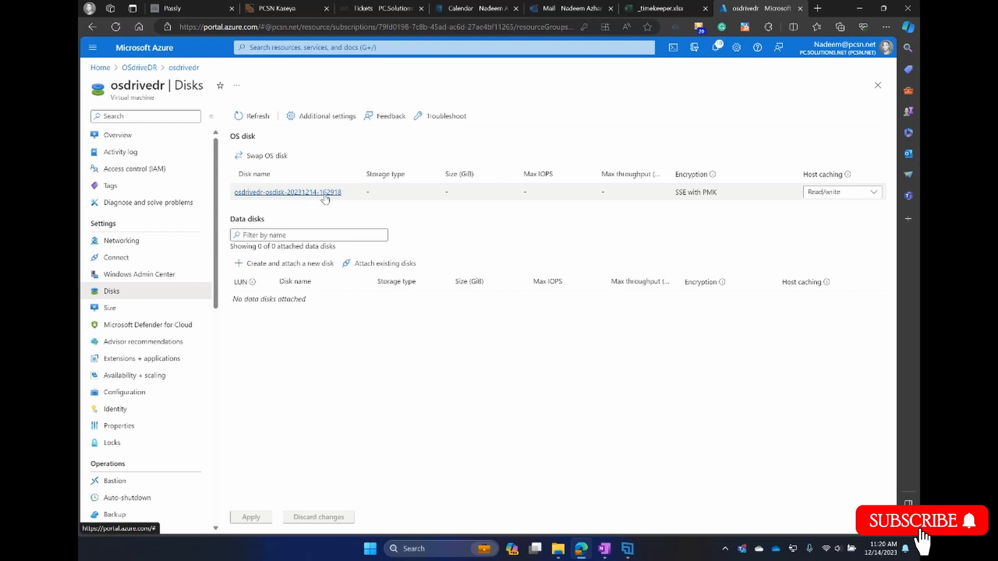
Return to the osdrivedr virtual machine's overview, start the machine and refresh its status
left_click(142, 69)
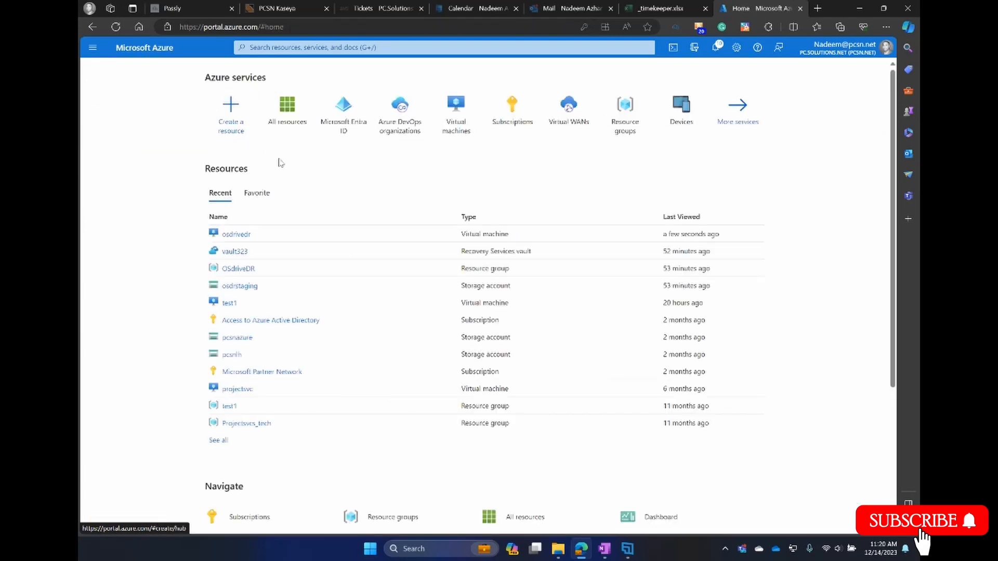
left_click(237, 235)
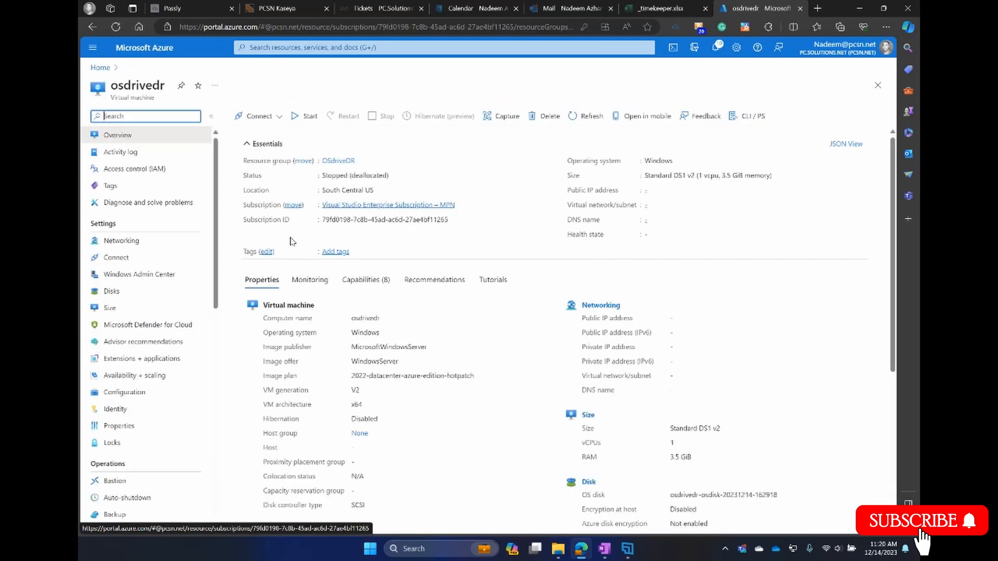
left_click(310, 117)
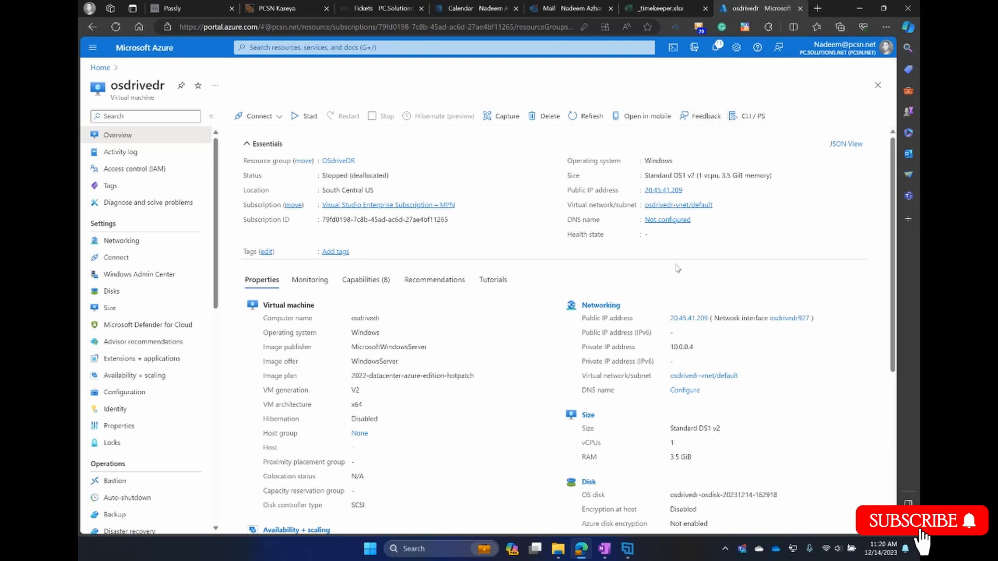
left_click(589, 116)
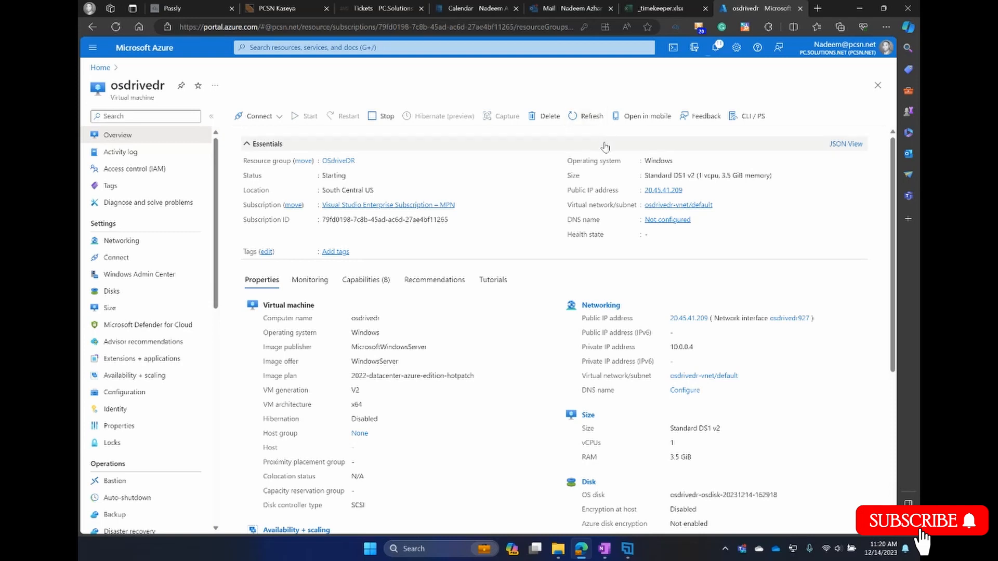
left_click(585, 117)
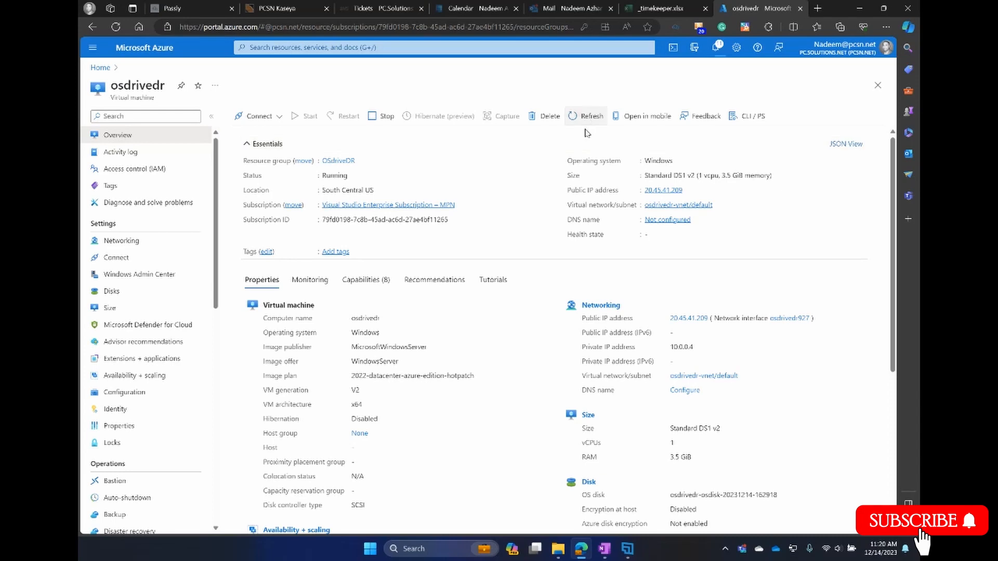
Copy the VM's public IP address and use it to start a connection in Remote Desktop Connection (mstsc)
left_click(689, 190)
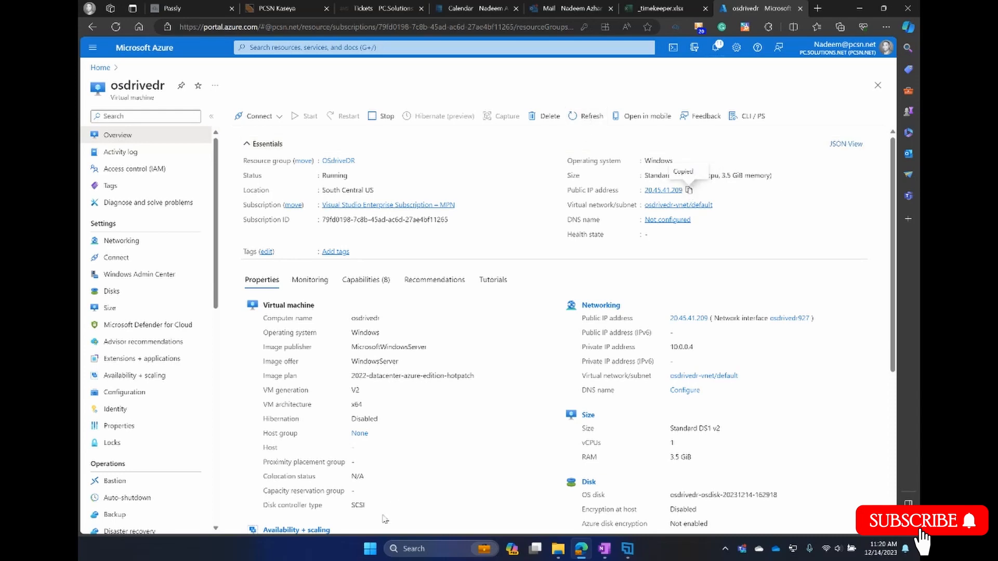
left_click(370, 549)
type("mstsc")
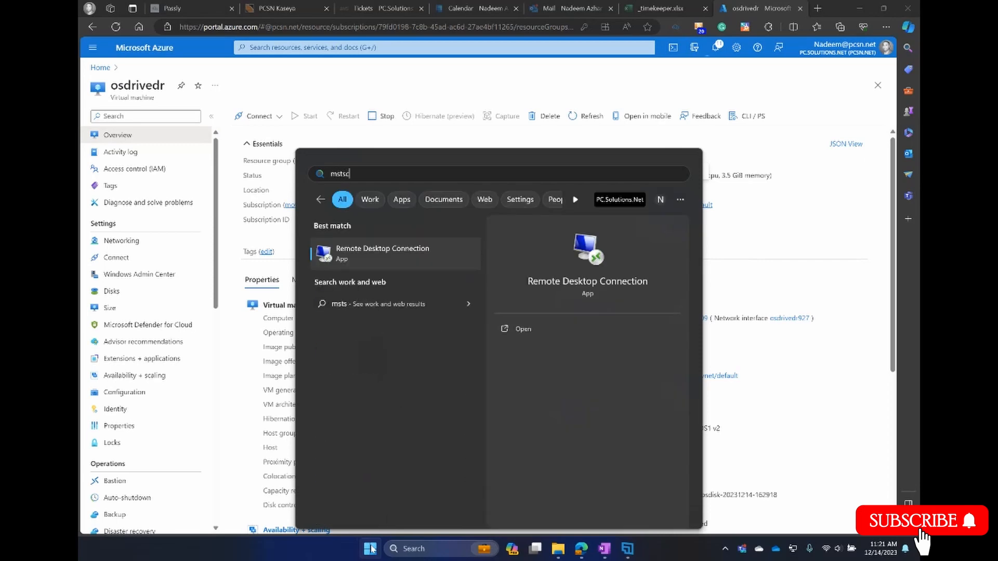
key("Return")
key("ctrl+v")
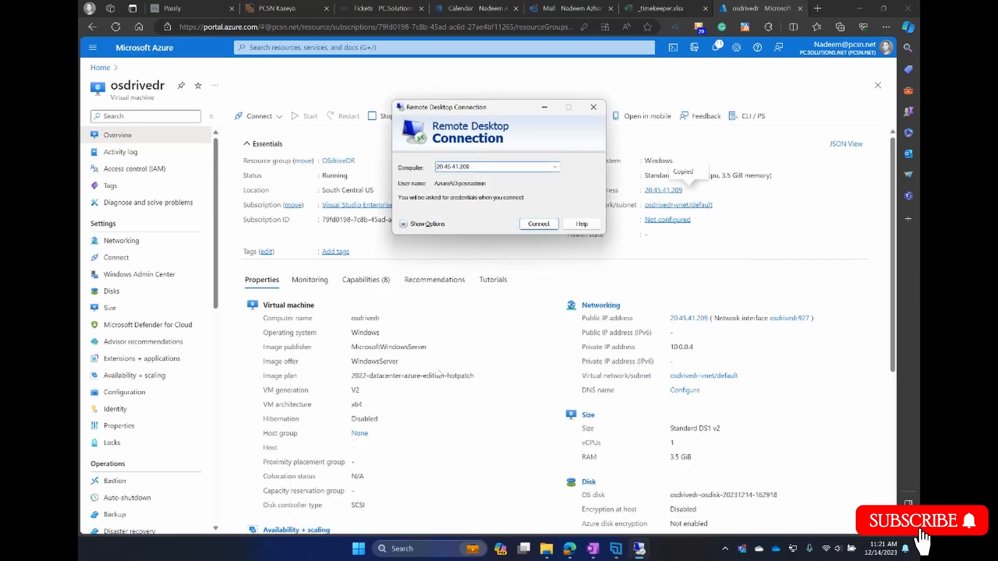
left_click(540, 226)
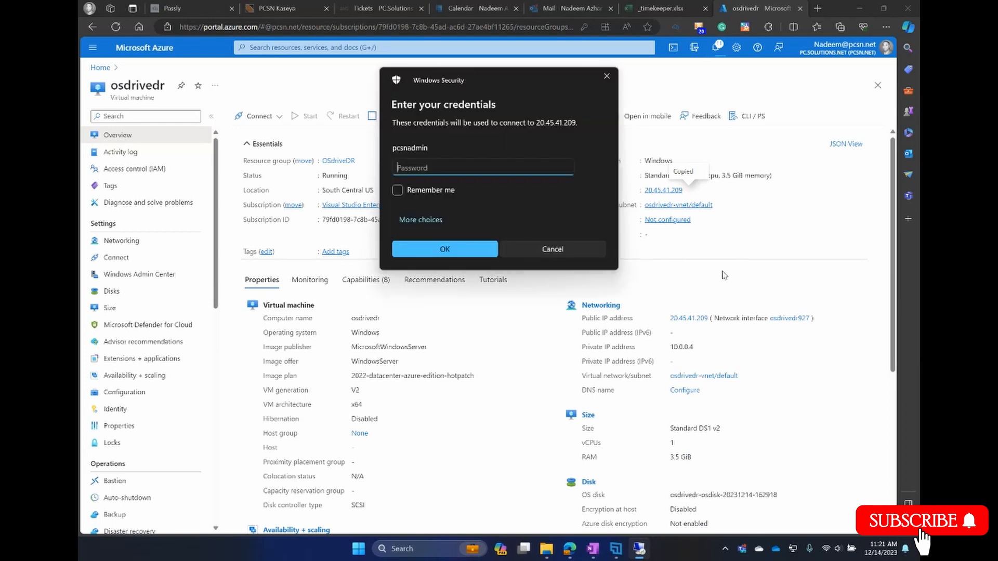
Enter the VM administrator account's password and accept the certificate warning to connect to the remote desktop
type("***************")
key("Return")
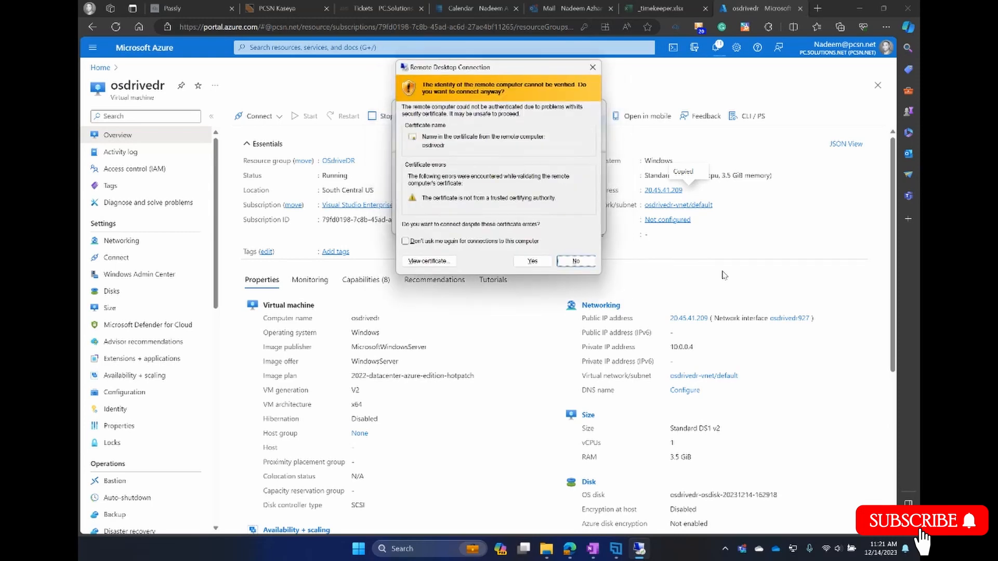
left_click(541, 263)
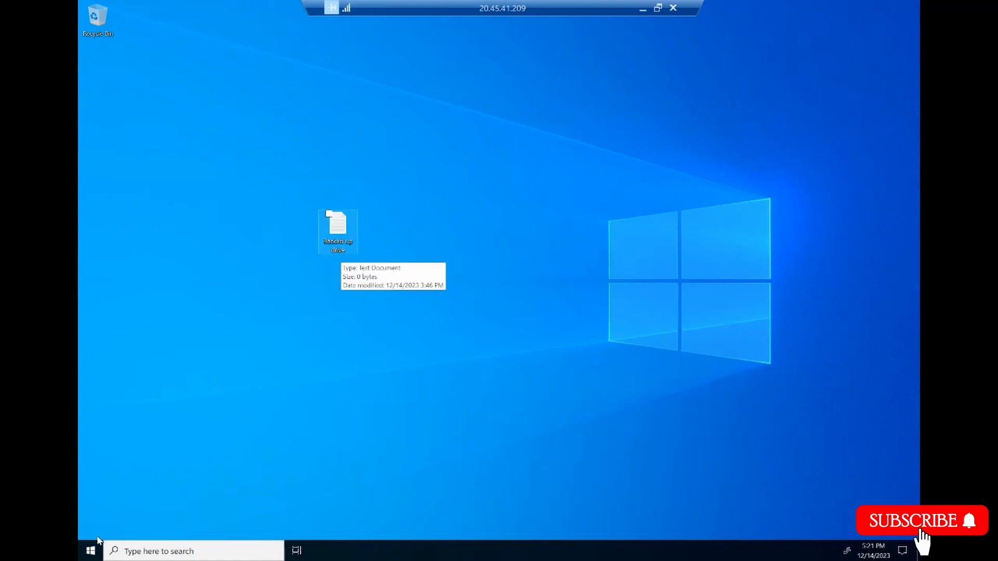
Sign the administrator account out of the remote desktop session on the restored VM
left_click(90, 550)
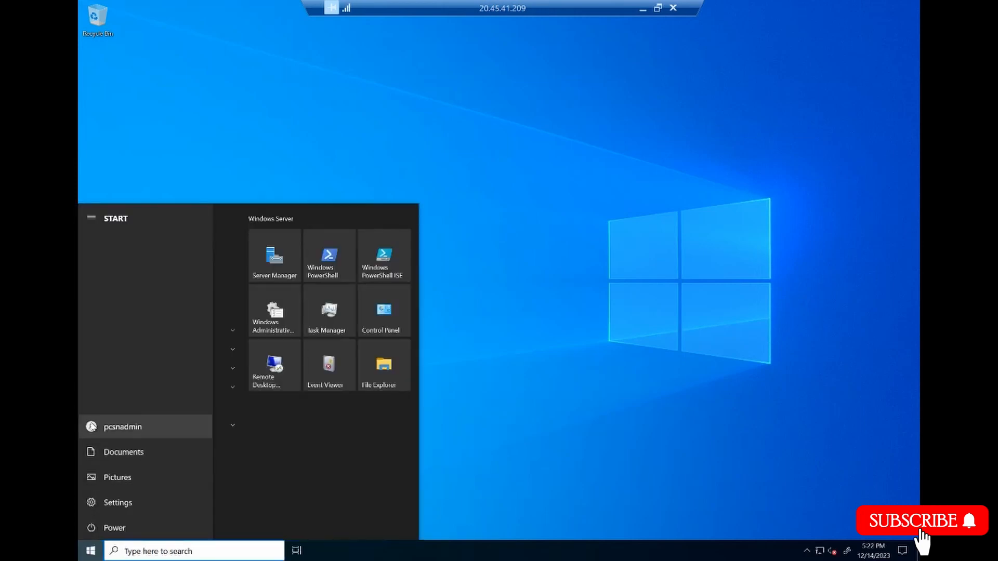
left_click(92, 427)
left_click(101, 402)
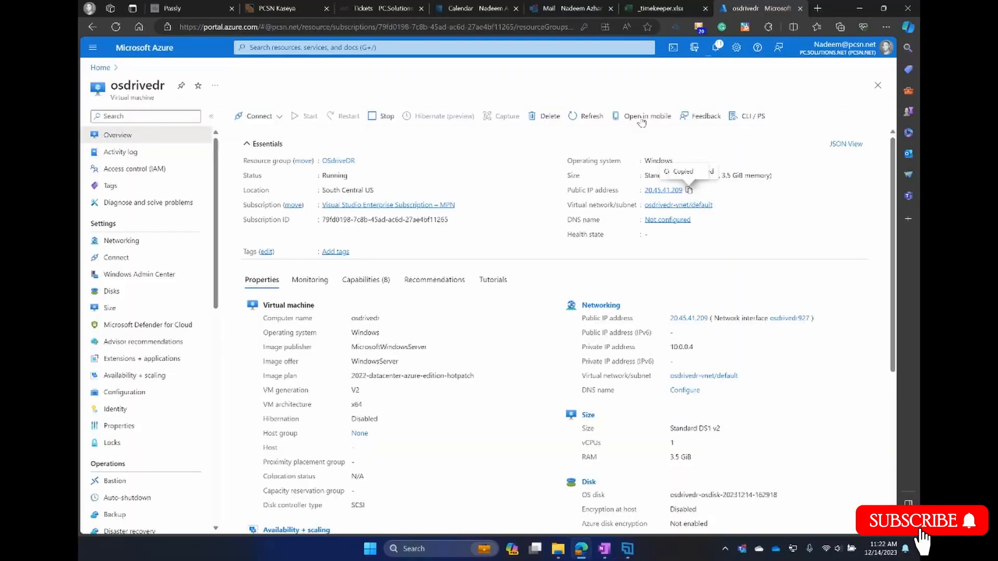
Open the osdrivedr virtual machine from the OSdriveDR resource group and stop it, confirming the shutdown
left_click(100, 68)
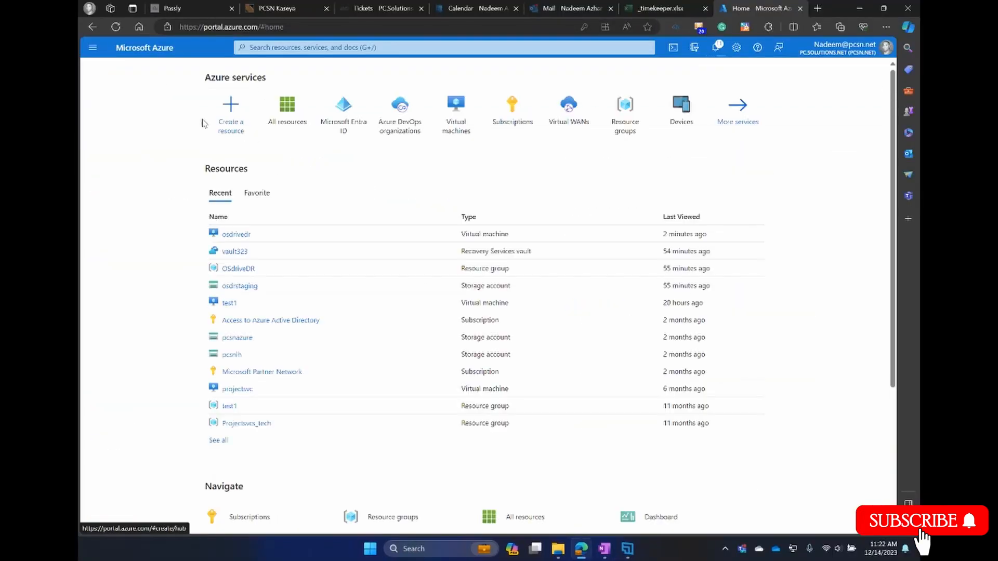
left_click(237, 268)
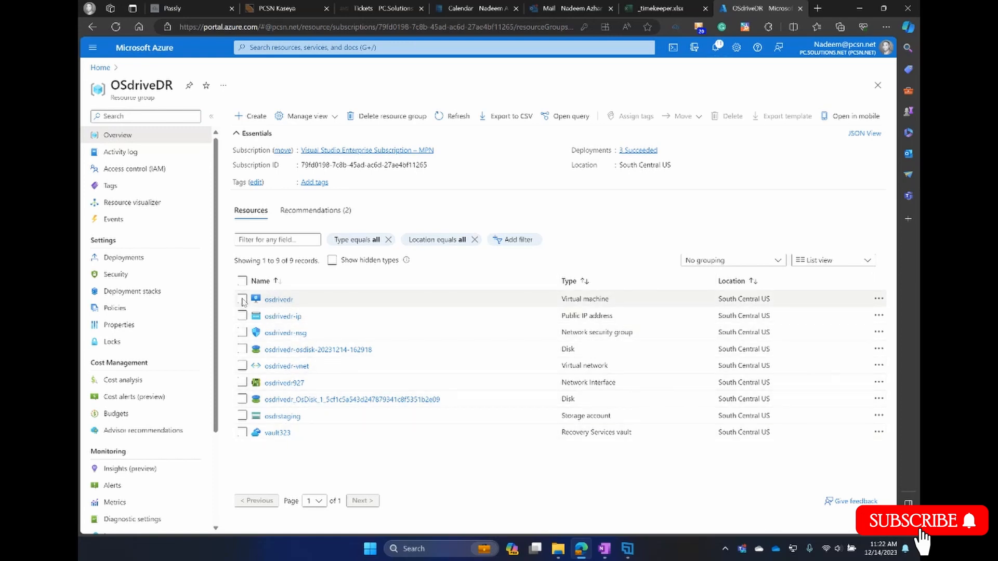
left_click(276, 302)
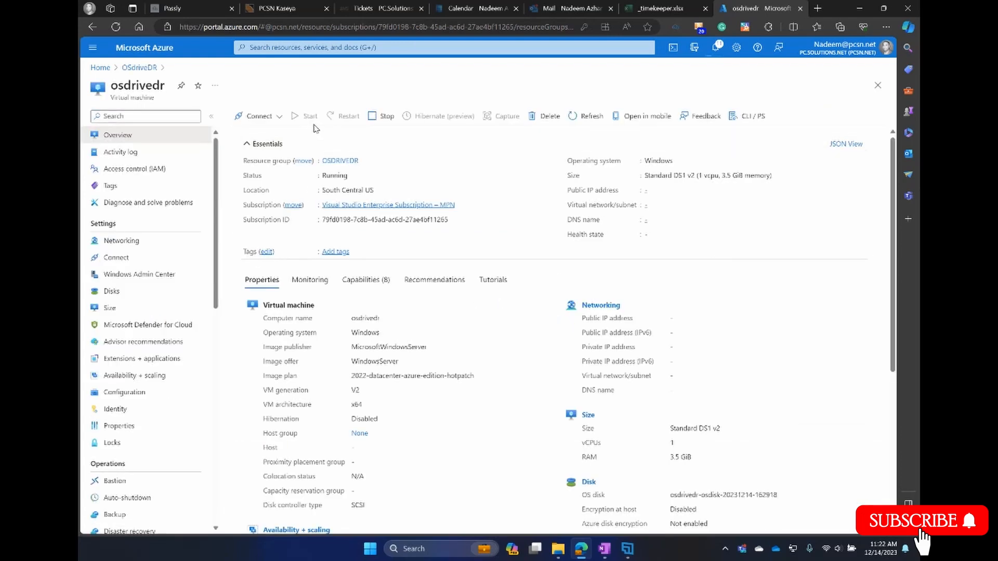
left_click(384, 116)
left_click(252, 173)
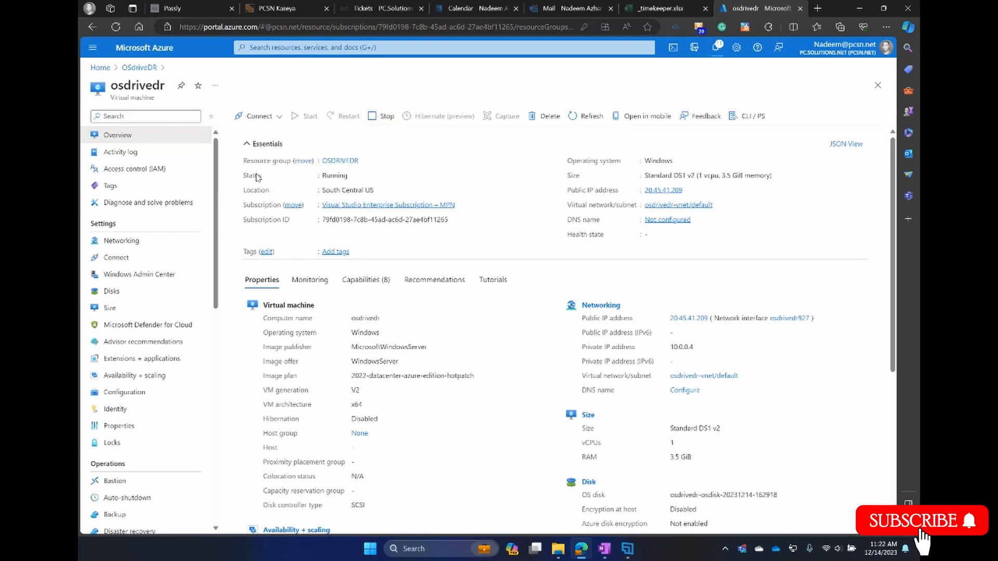
Delete the OSdriveDR resource group with force delete for its virtual machines, confirming with the name OSdriveDR
left_click(137, 68)
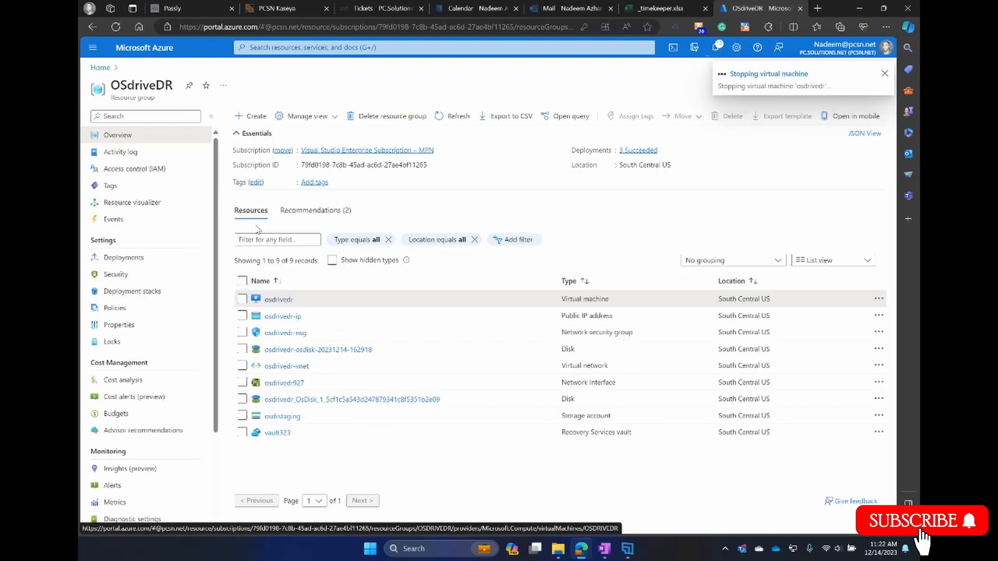
left_click(383, 120)
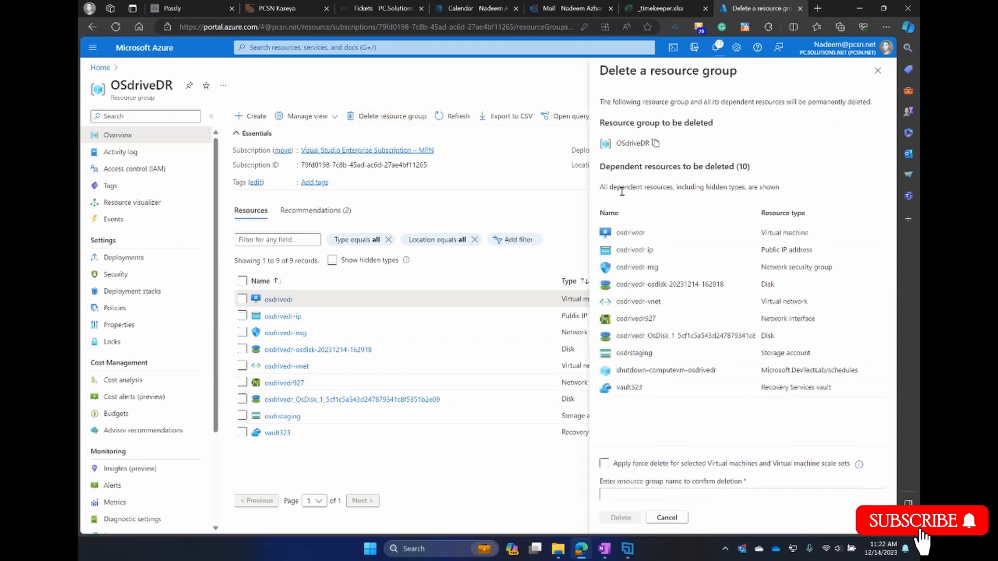
left_click(603, 463)
left_click(653, 495)
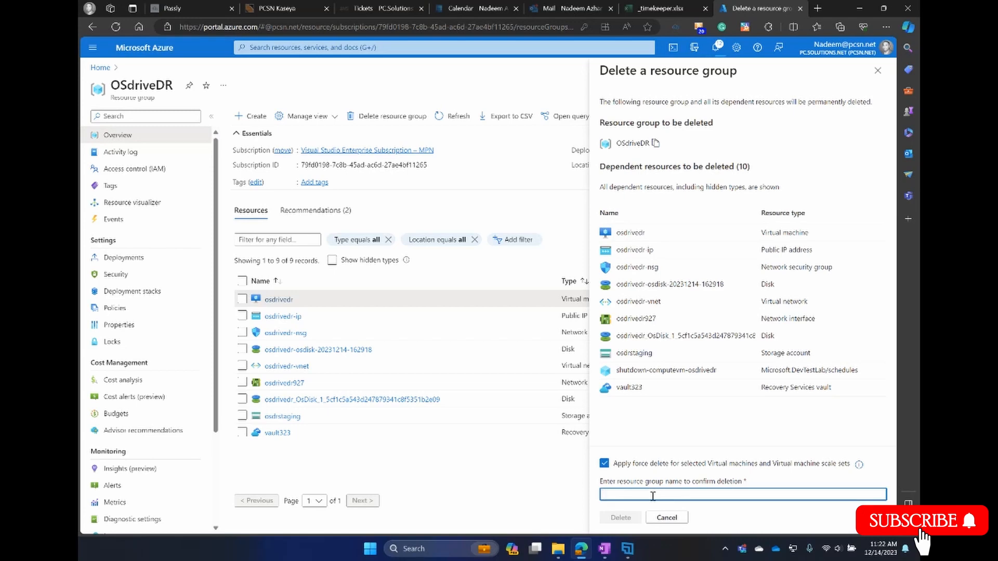
type("OSdriveDR")
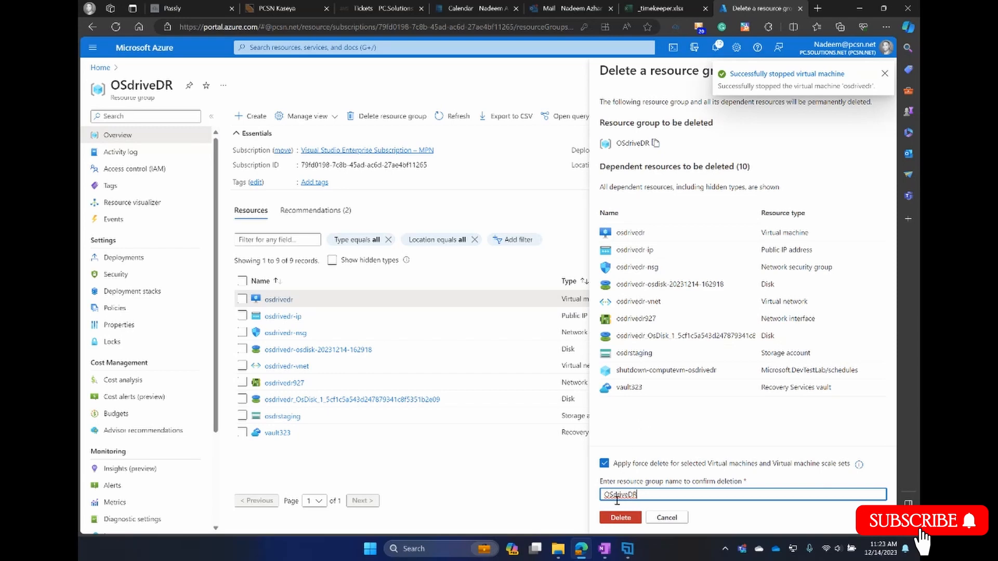
left_click(618, 517)
left_click(743, 343)
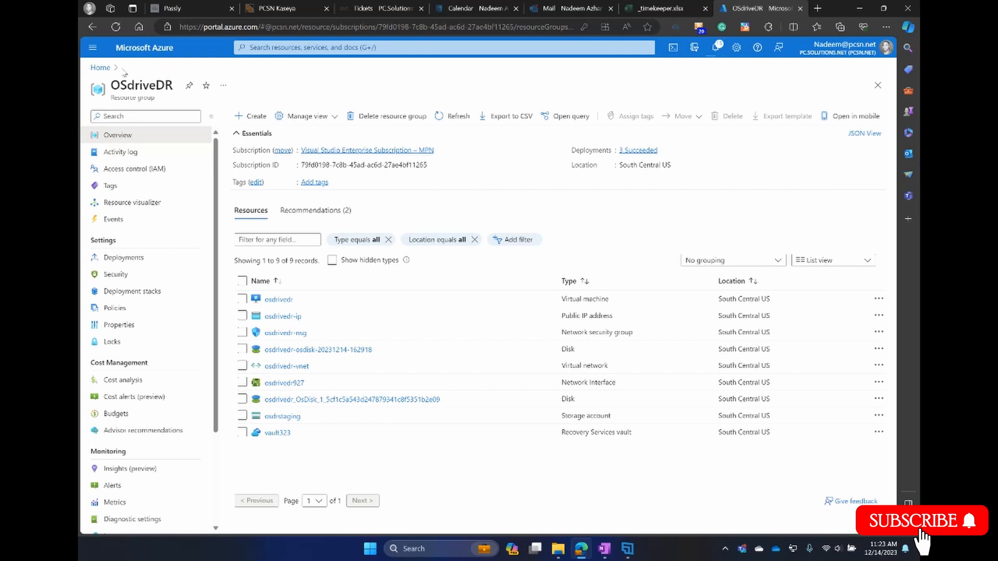
Return to the portal home page and open the list of all resources
left_click(99, 70)
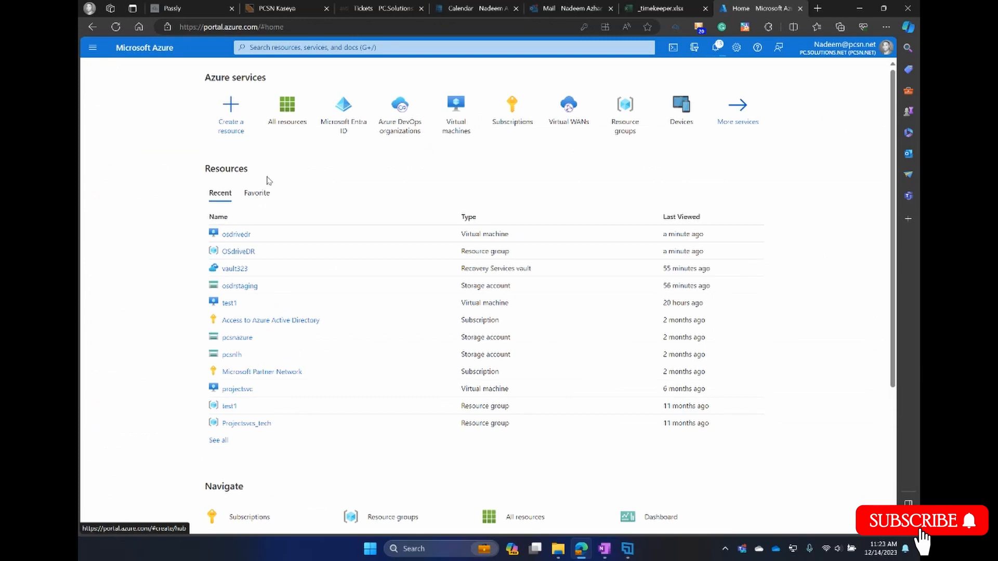
left_click(286, 108)
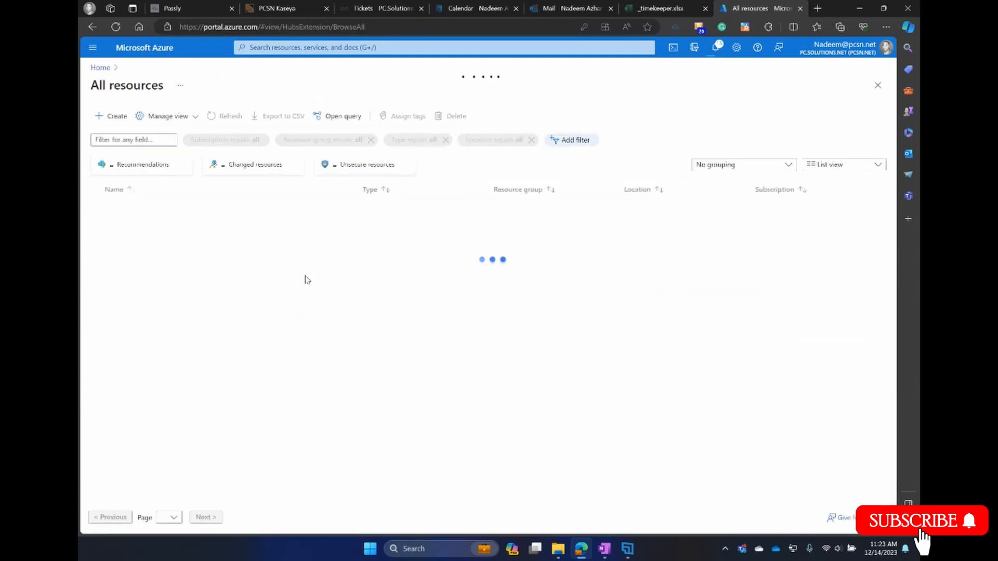